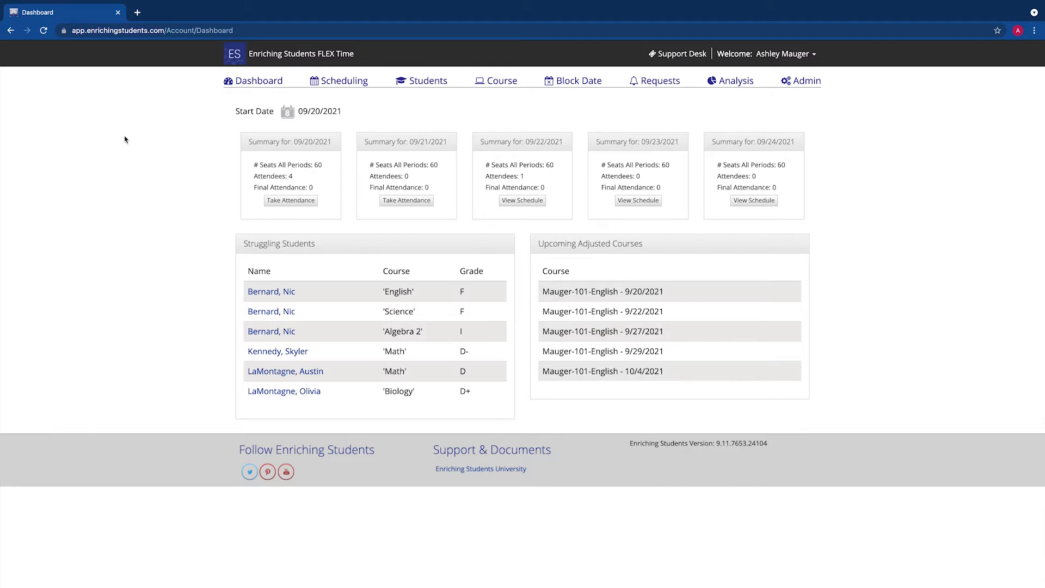
# - Open the Course page and look over its settings and the adjusted courses list
pyautogui.click(497, 82)
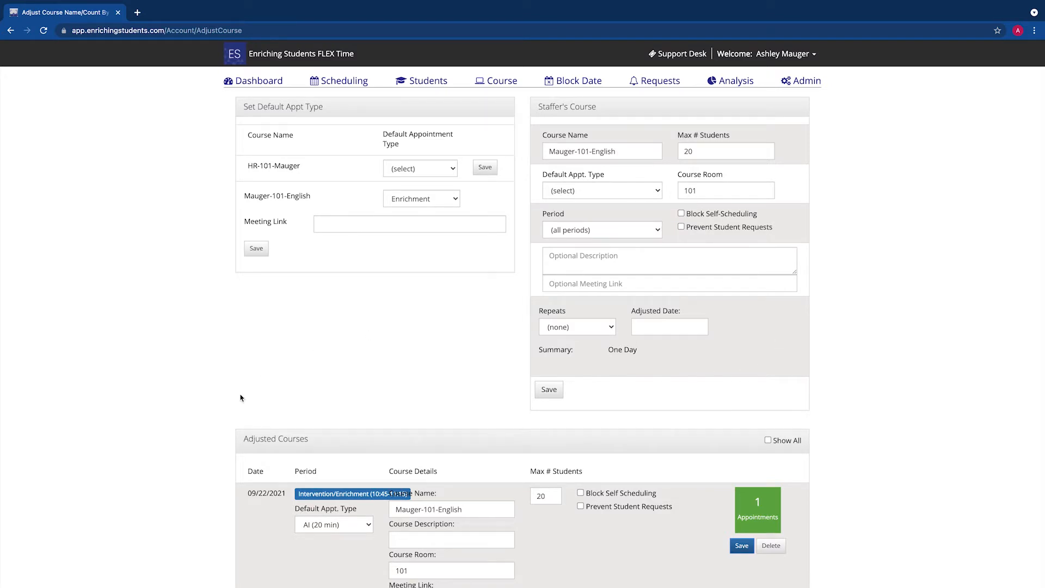
pyautogui.scroll(-3, 226, 434)
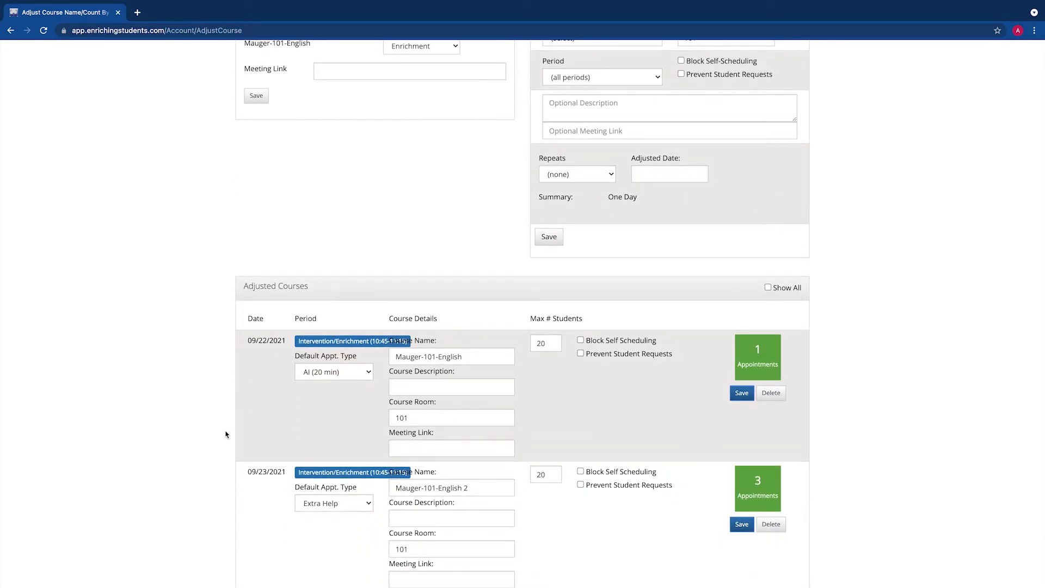
pyautogui.scroll(2, 226, 433)
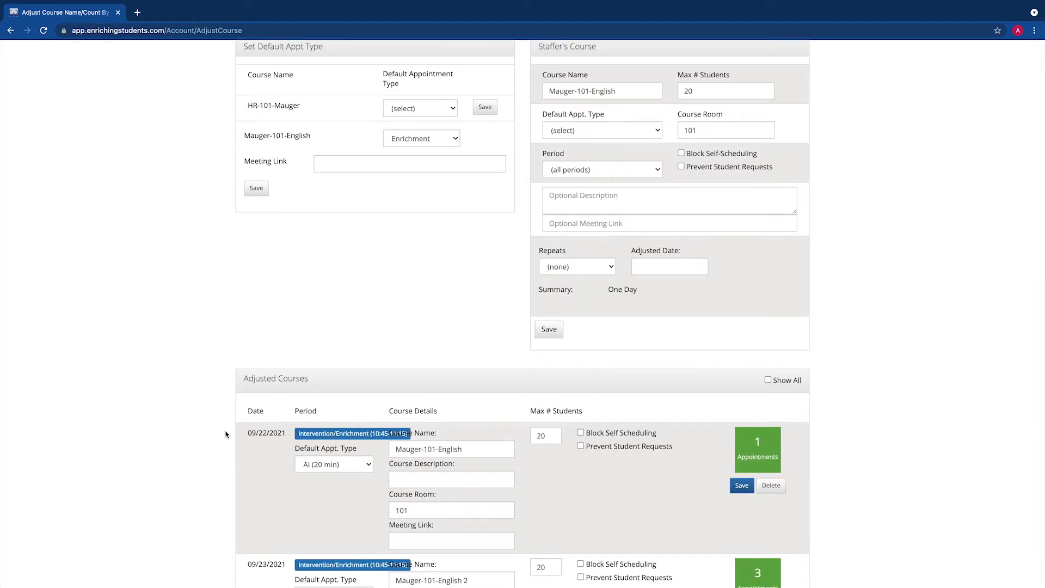
pyautogui.scroll(1, 264, 368)
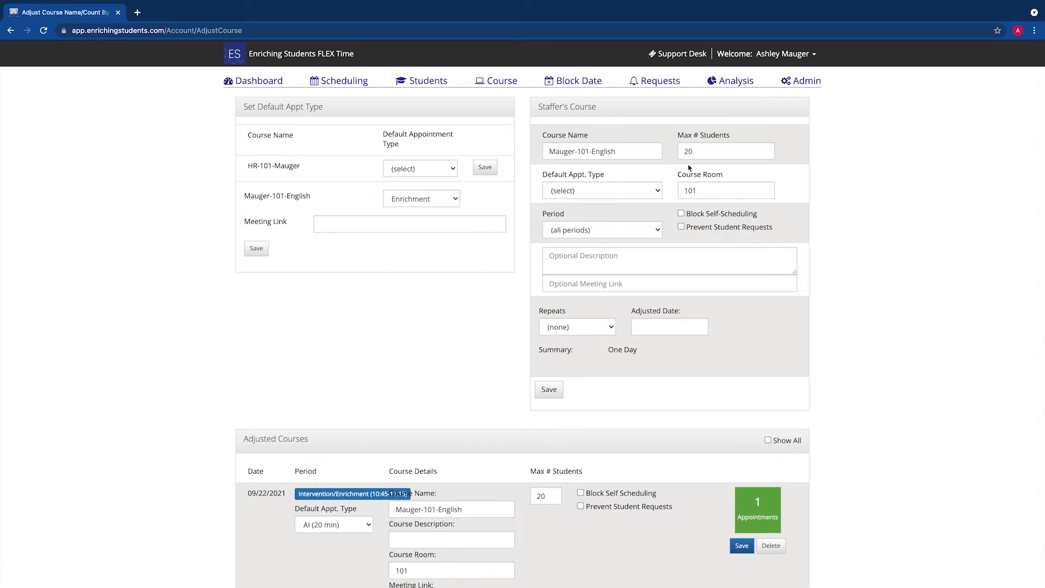
# - Open the administrator's Adjust Courses page and display another staff member's course settings
pyautogui.click(803, 85)
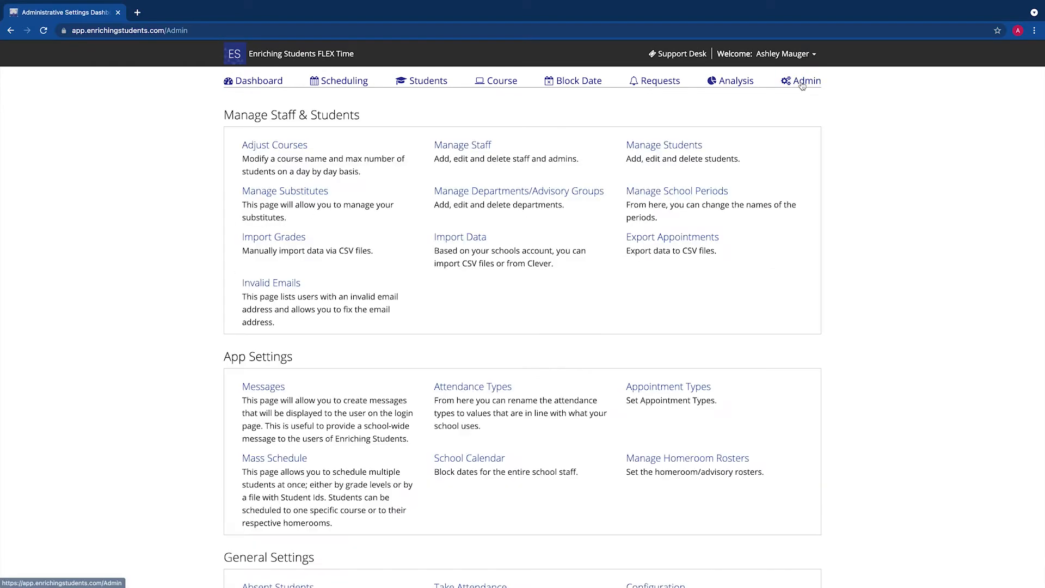
pyautogui.click(281, 151)
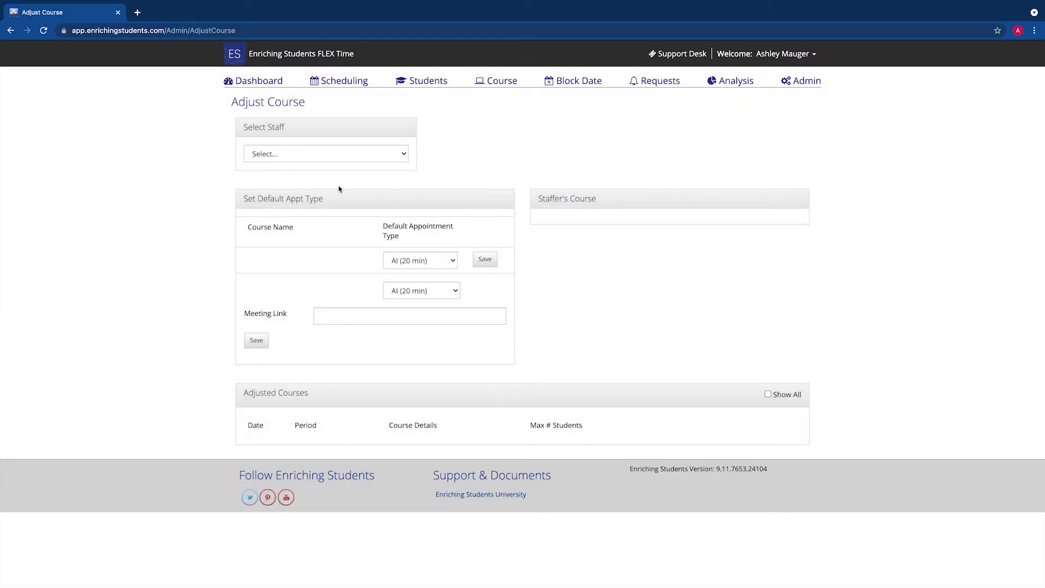
pyautogui.click(400, 155)
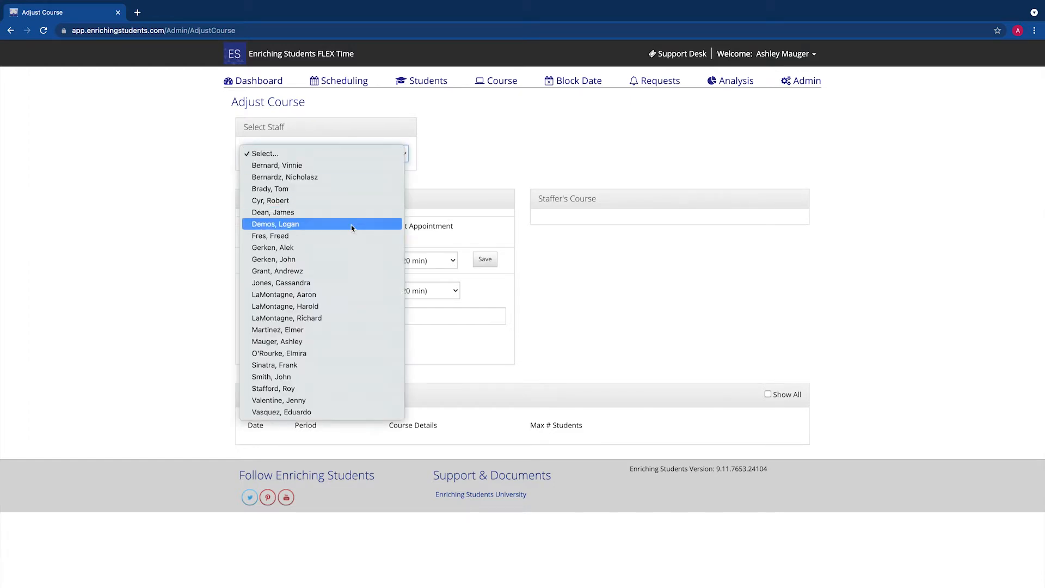
pyautogui.click(339, 260)
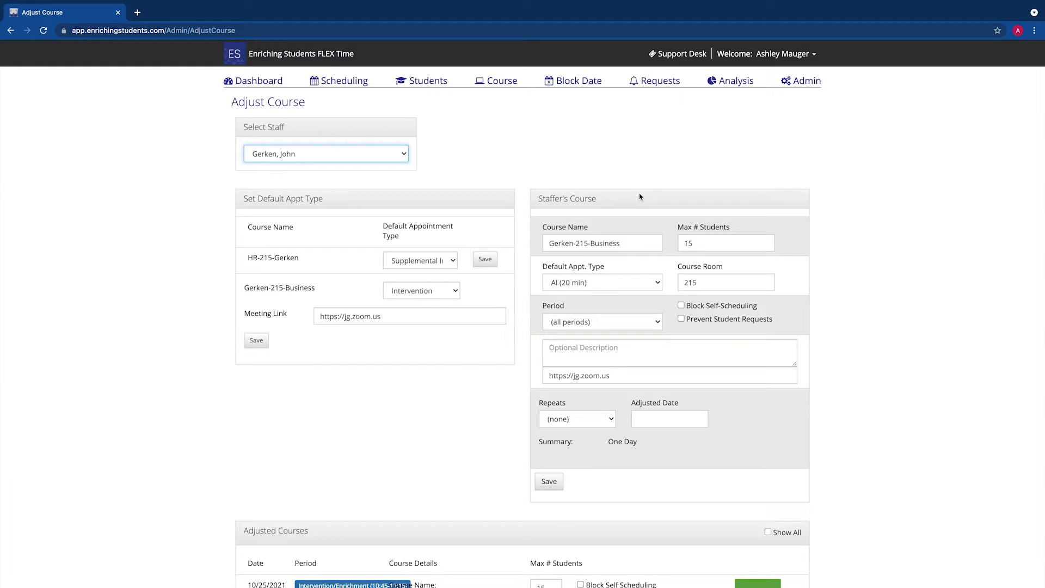
# - Return to your own Course page and inspect the Meeting Link setting under Set Default Appt Type
pyautogui.click(501, 86)
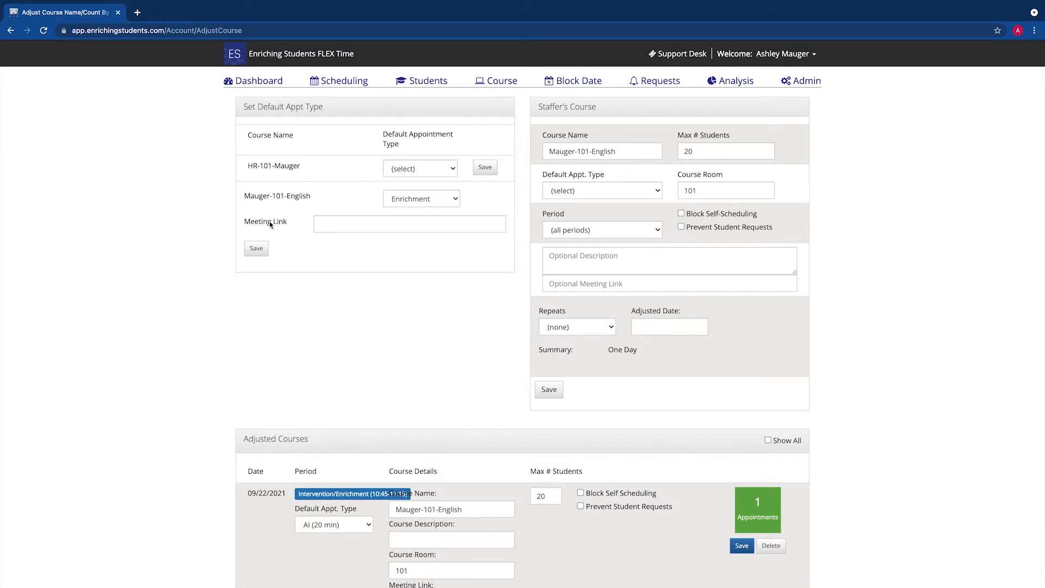
pyautogui.click(326, 226)
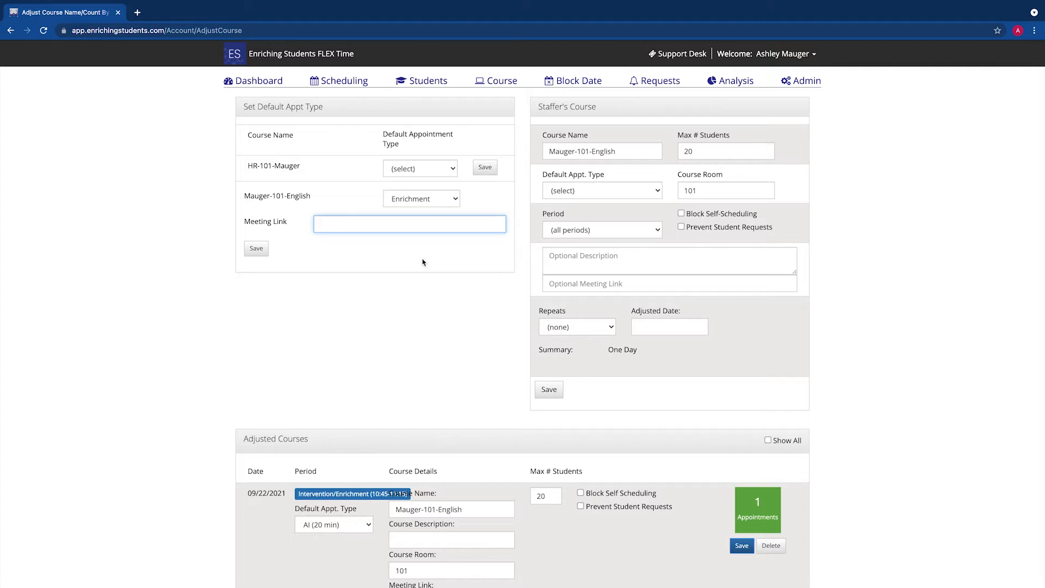
pyautogui.click(412, 305)
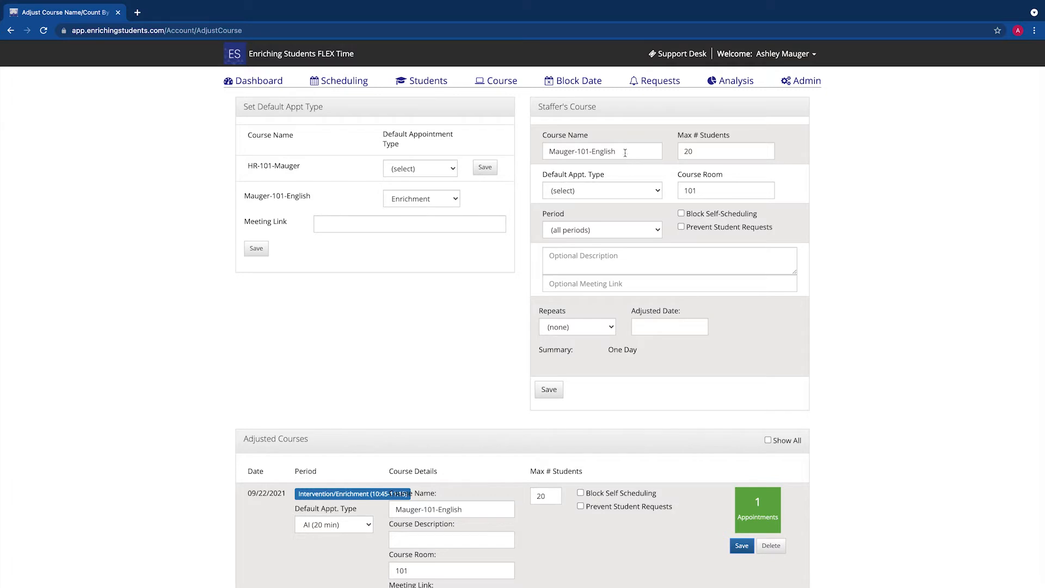
# - Replace the part after the teacher's surname in the staffer's course name with "Book Club" and set the maximum number of students to 25
pyautogui.moveTo(625, 152); pyautogui.dragTo(580, 155)
pyautogui.press('BackSpace')
pyautogui.press('BackSpace')
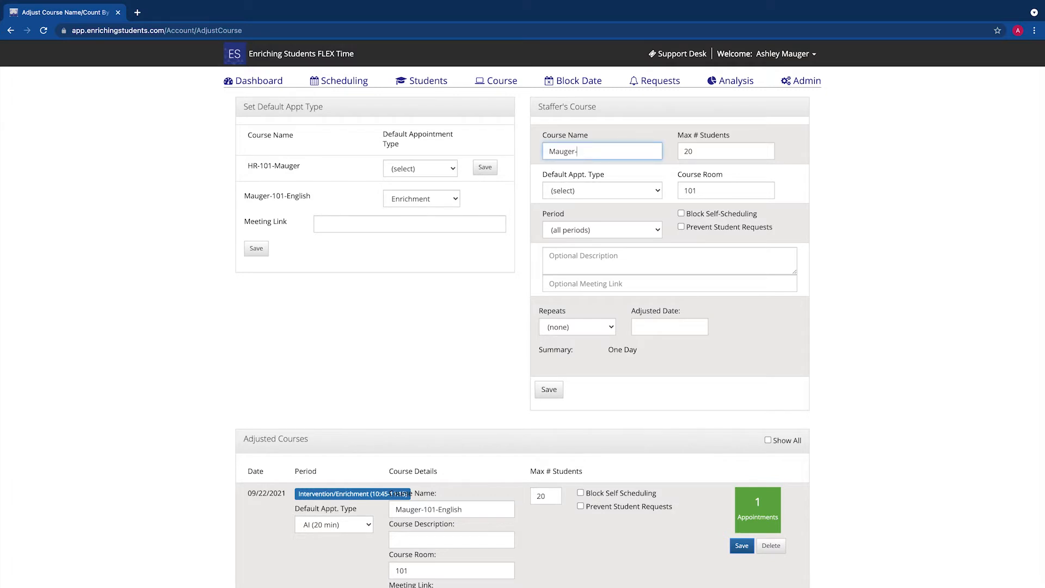
pyautogui.write('Book Club')
pyautogui.click(719, 151)
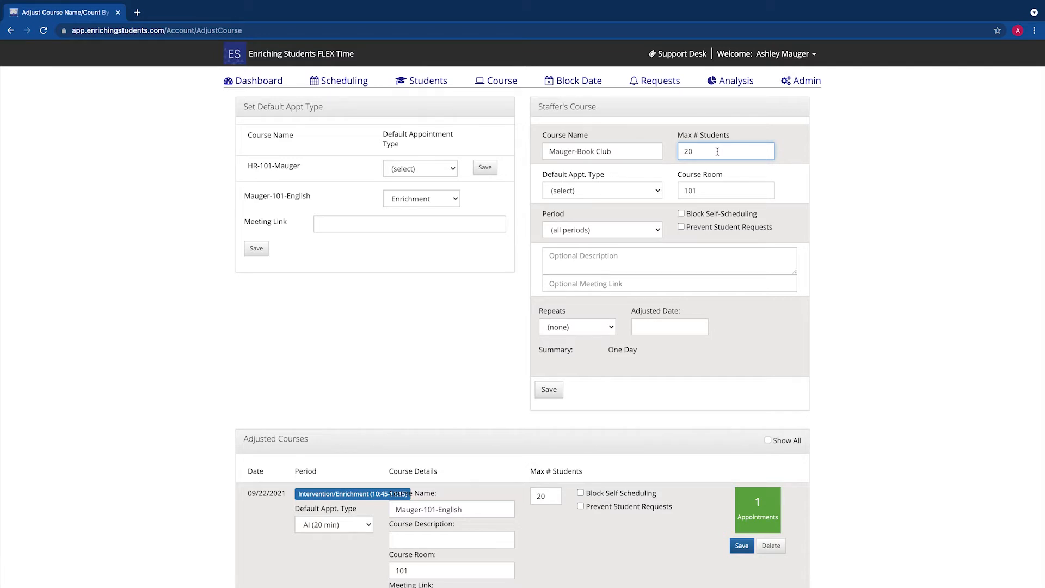
pyautogui.press('BackSpace')
pyautogui.write('5')
# - Set the course's default appointment type to Enrichment and its period to HB 4545
pyautogui.click(642, 192)
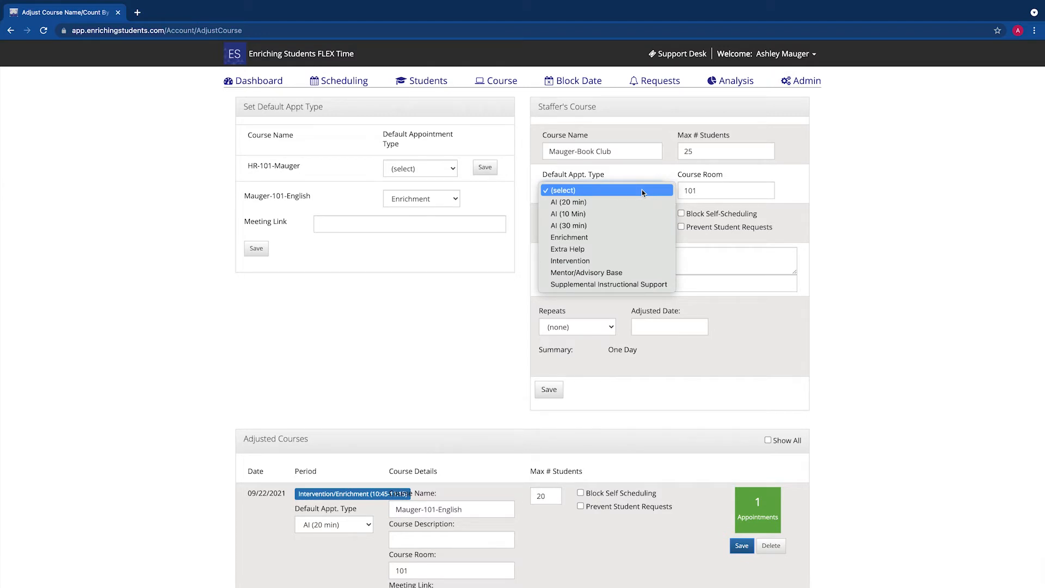
pyautogui.click(635, 238)
pyautogui.doubleClick(705, 196)
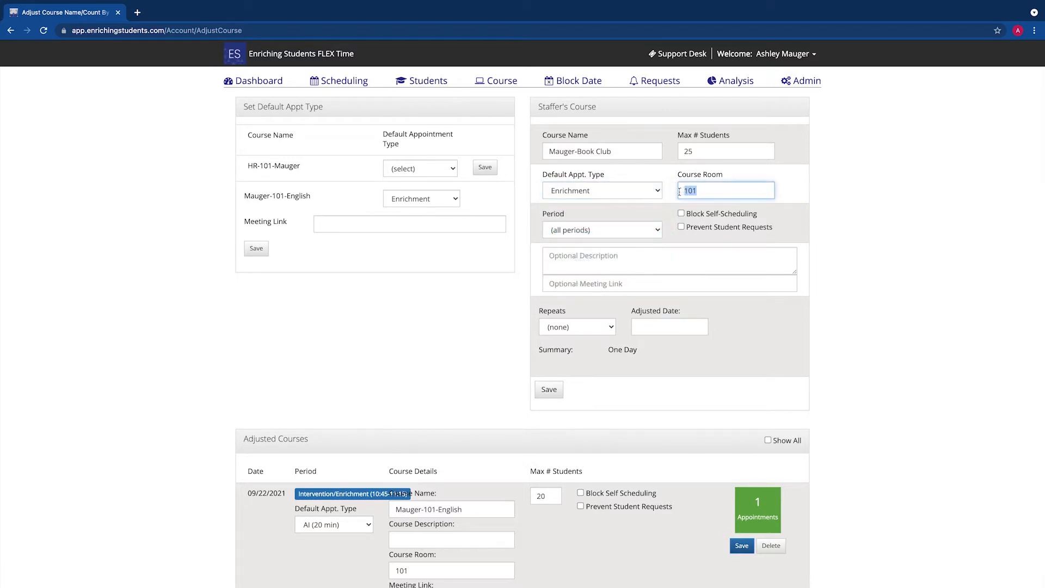
pyautogui.click(706, 196)
pyautogui.click(654, 233)
pyautogui.click(655, 233)
pyautogui.click(655, 233)
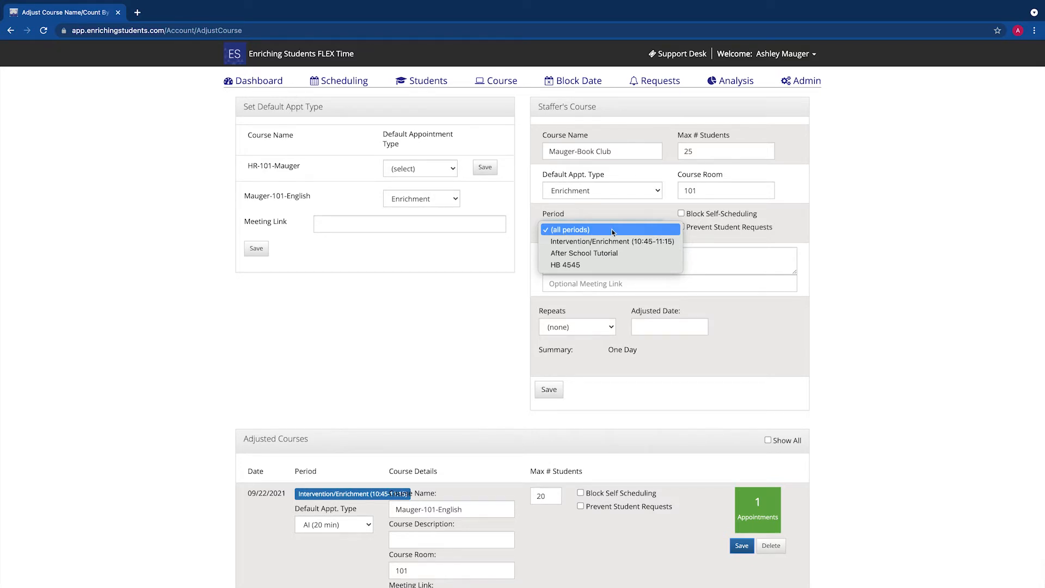
pyautogui.click(632, 266)
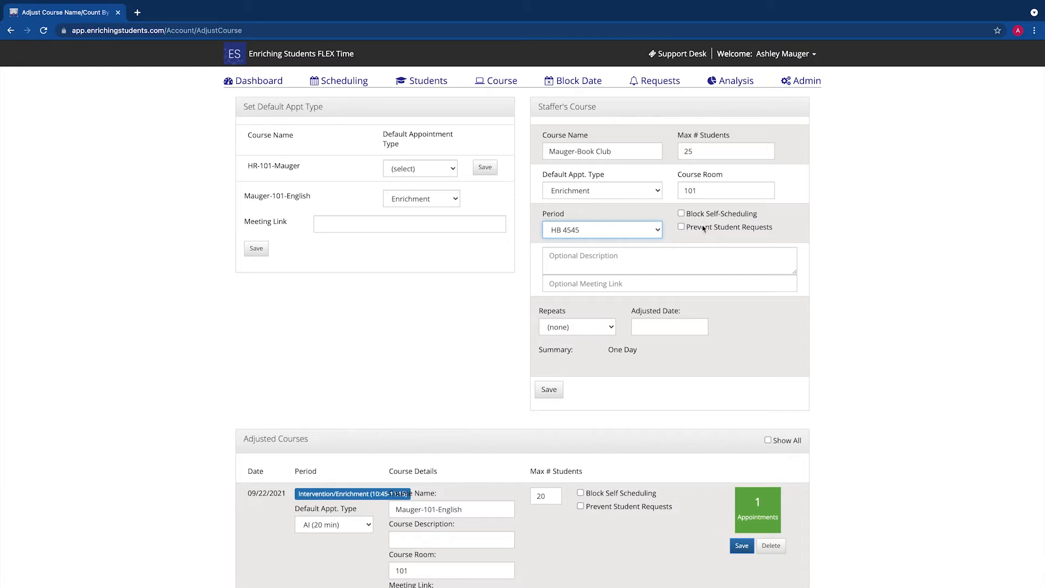
# - Try the Block Self-Scheduling and Prevent Student Requests options on the course, clearing both again
pyautogui.click(681, 214)
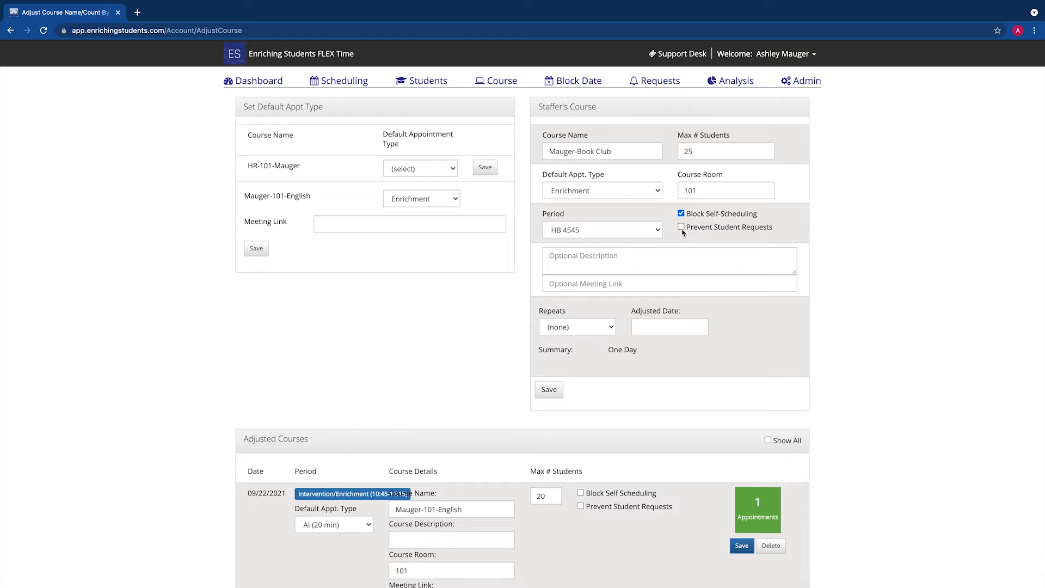
pyautogui.click(682, 227)
pyautogui.click(681, 228)
pyautogui.click(683, 213)
# - Enter the course description "We're going to be starting a book club this month!" and leave the optional meeting link empty
pyautogui.click(694, 246)
pyautogui.write("We're going to be starting a book club")
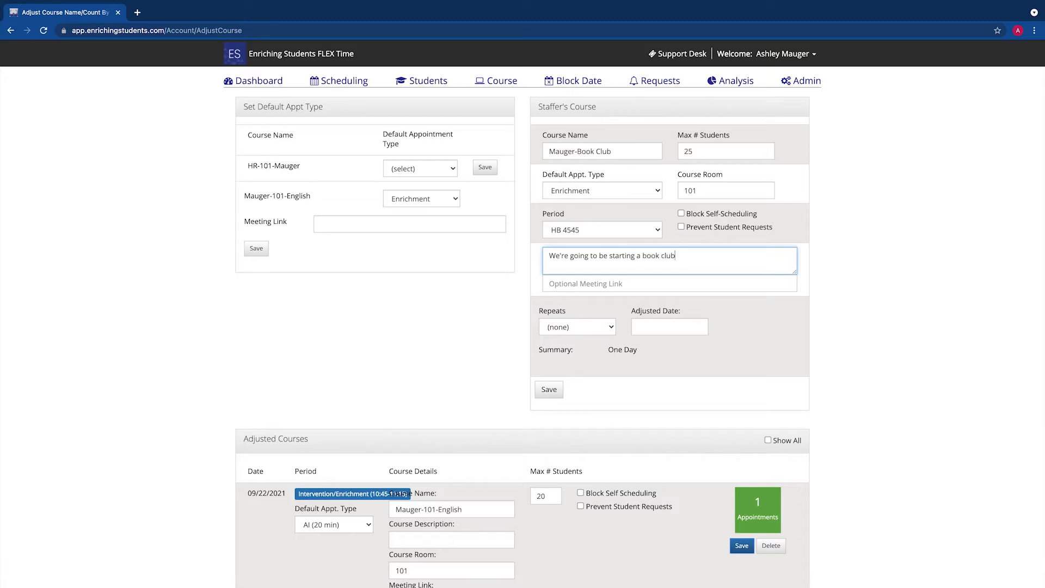
pyautogui.write(' this month!')
pyautogui.click(629, 283)
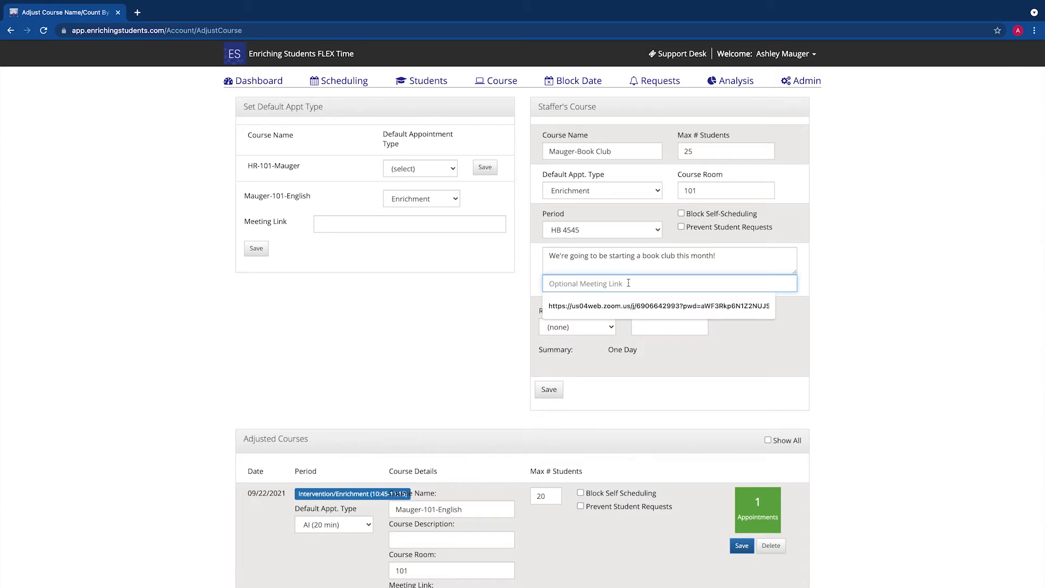
pyautogui.click(529, 299)
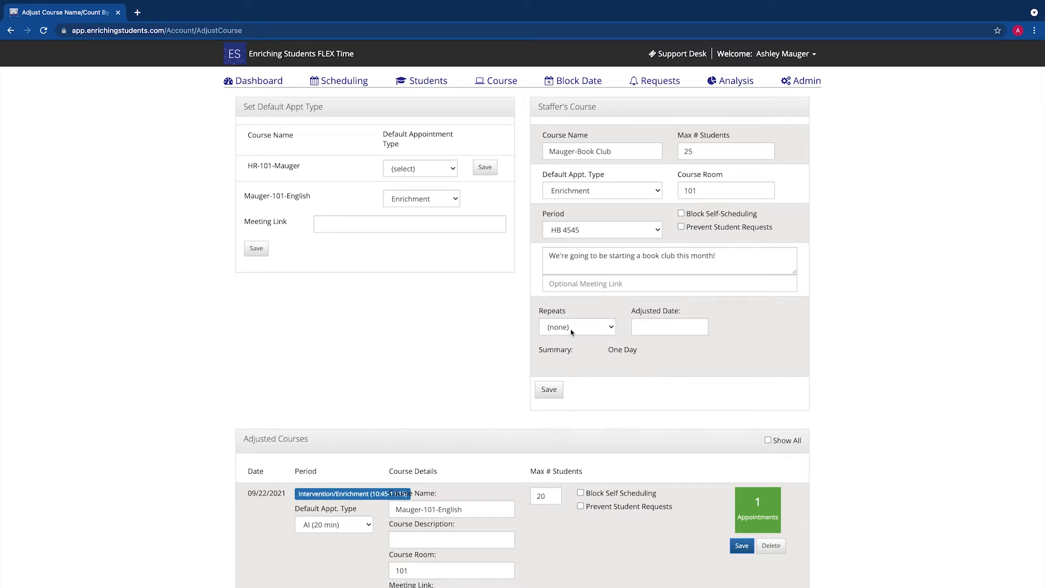
# - Set the adjusted date to 09/21/2021 and make the course adjustment repeat Weekly
pyautogui.click(651, 325)
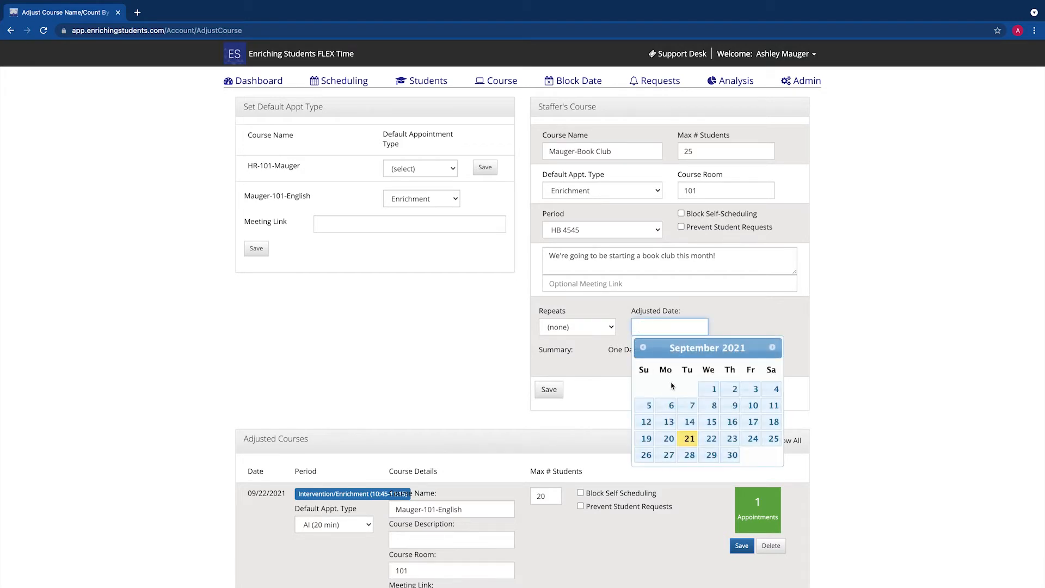
pyautogui.click(689, 439)
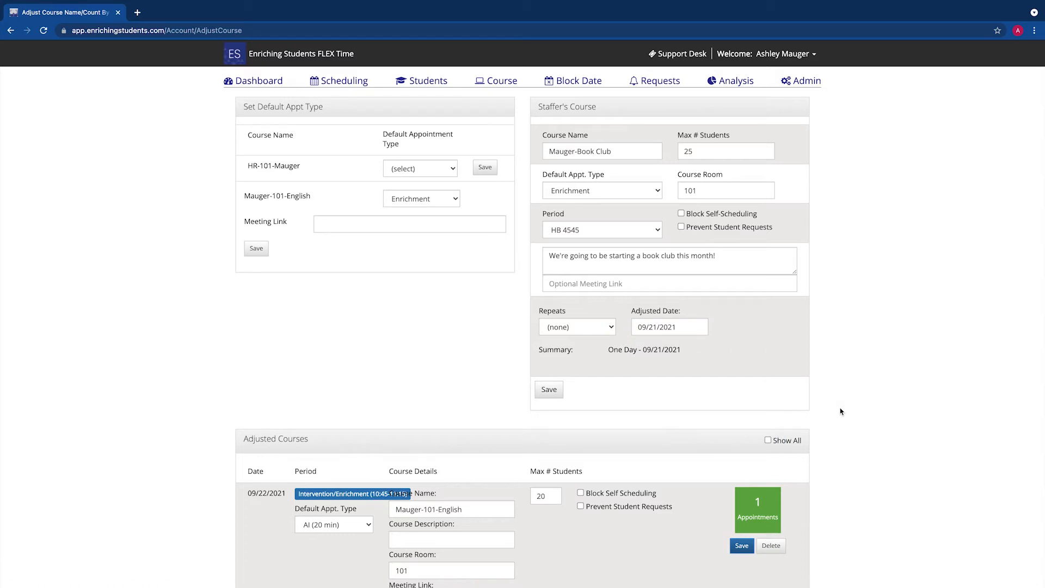
pyautogui.click(593, 330)
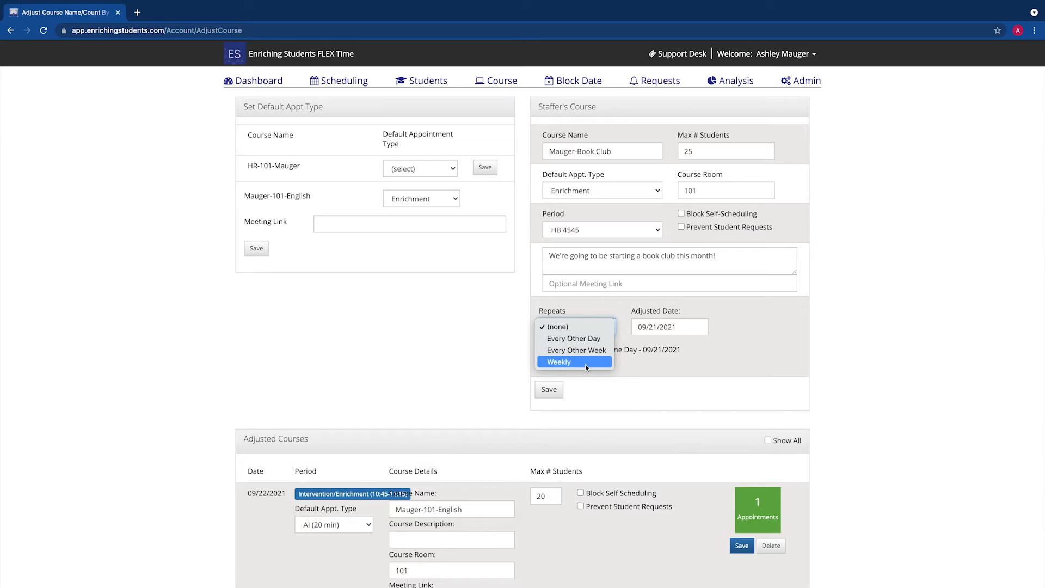
pyautogui.click(559, 362)
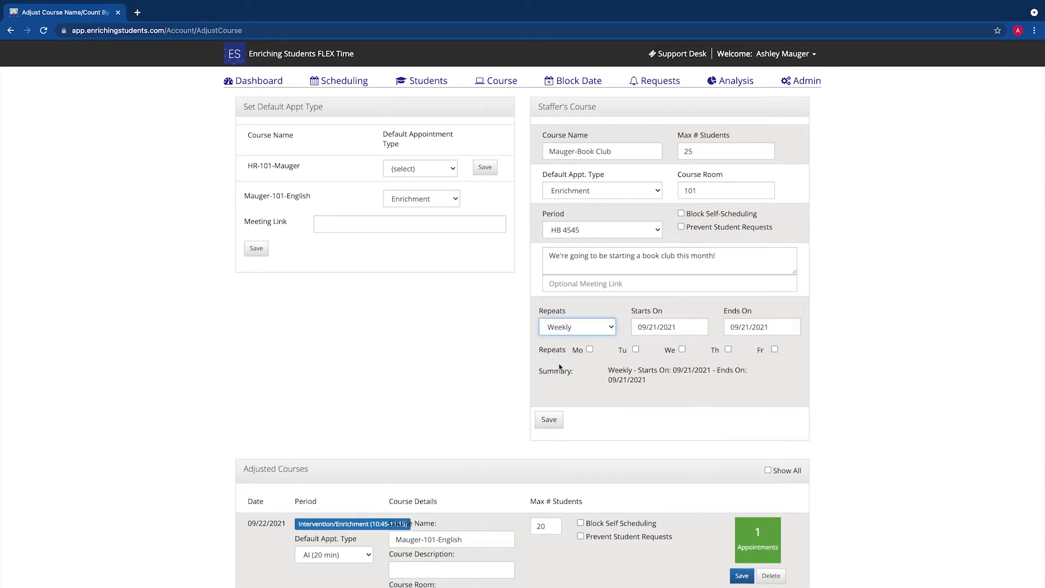
# - Schedule the weekly repeat on Tuesdays from 10/05/2021 to 10/26/2021 and save the course adjustment
pyautogui.click(647, 328)
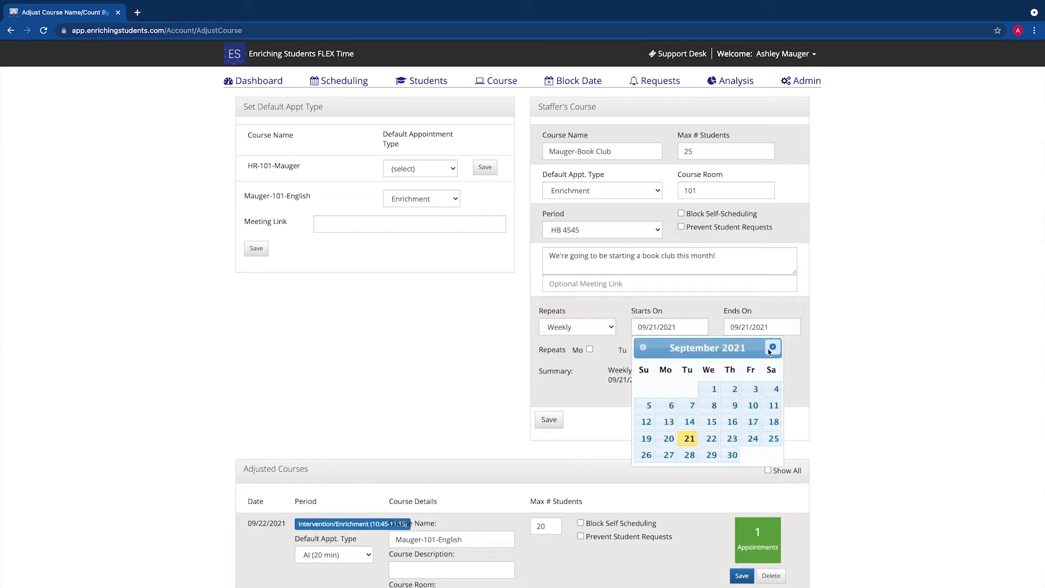
pyautogui.click(772, 348)
pyautogui.click(692, 406)
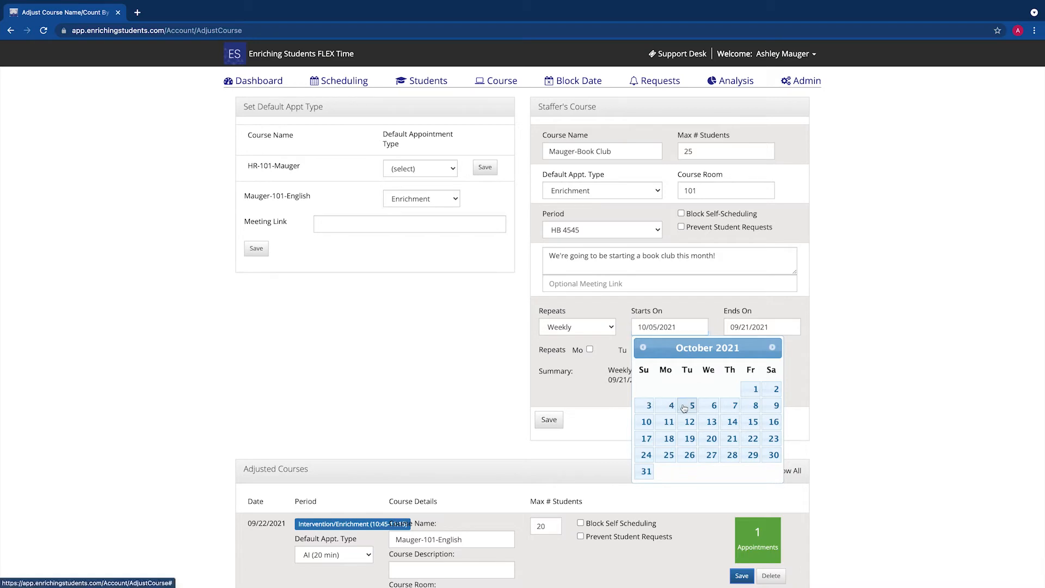
pyautogui.click(749, 327)
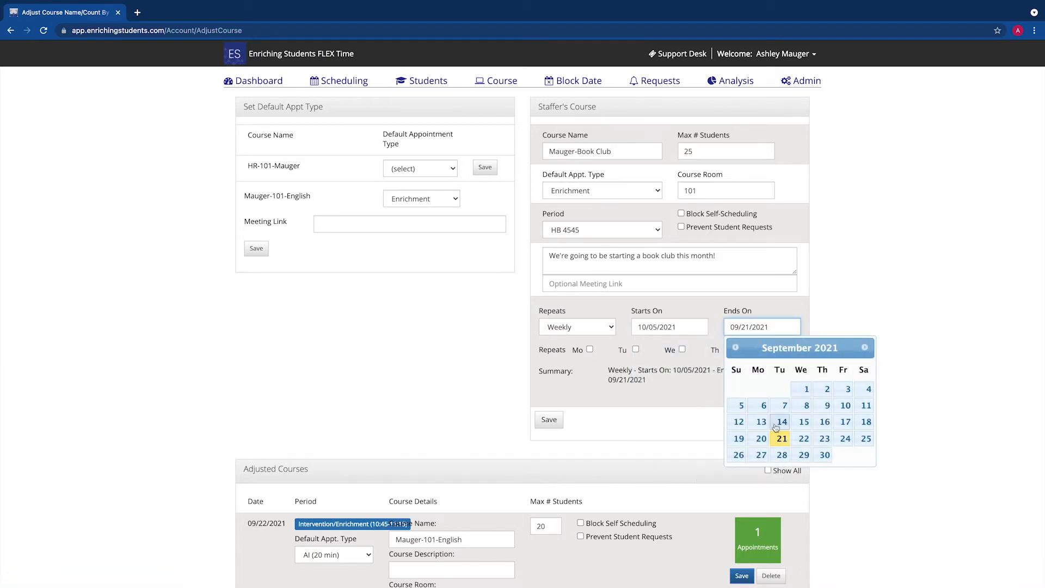
pyautogui.click(865, 347)
pyautogui.click(781, 455)
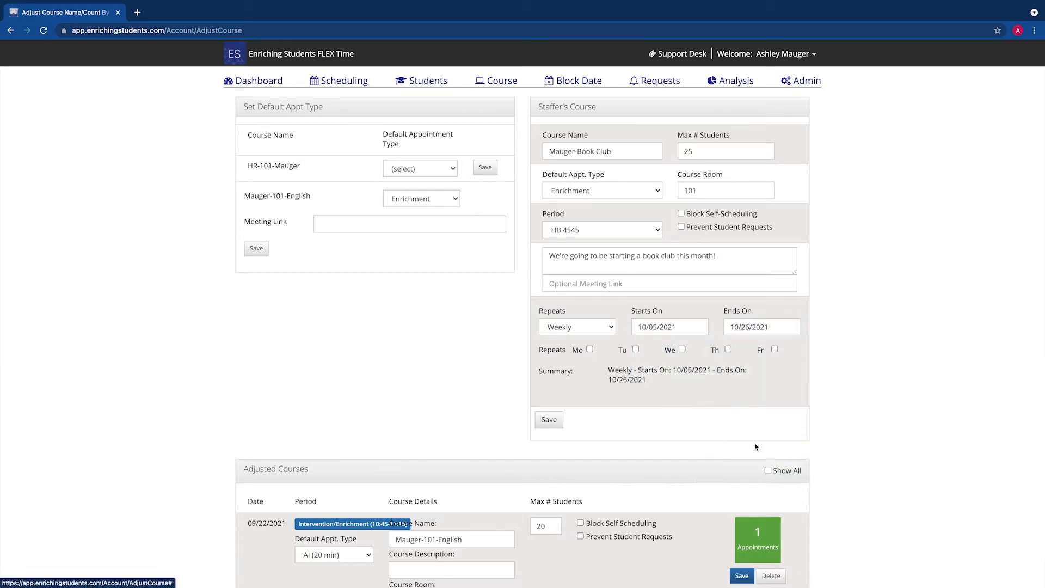
pyautogui.click(635, 350)
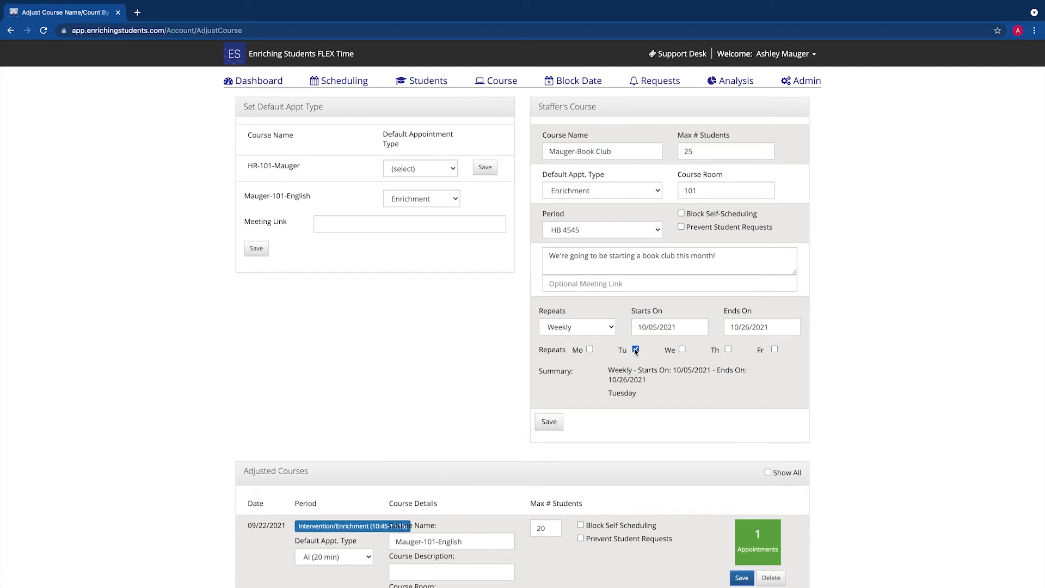
pyautogui.moveTo(541, 374); pyautogui.dragTo(575, 375)
pyautogui.click(549, 422)
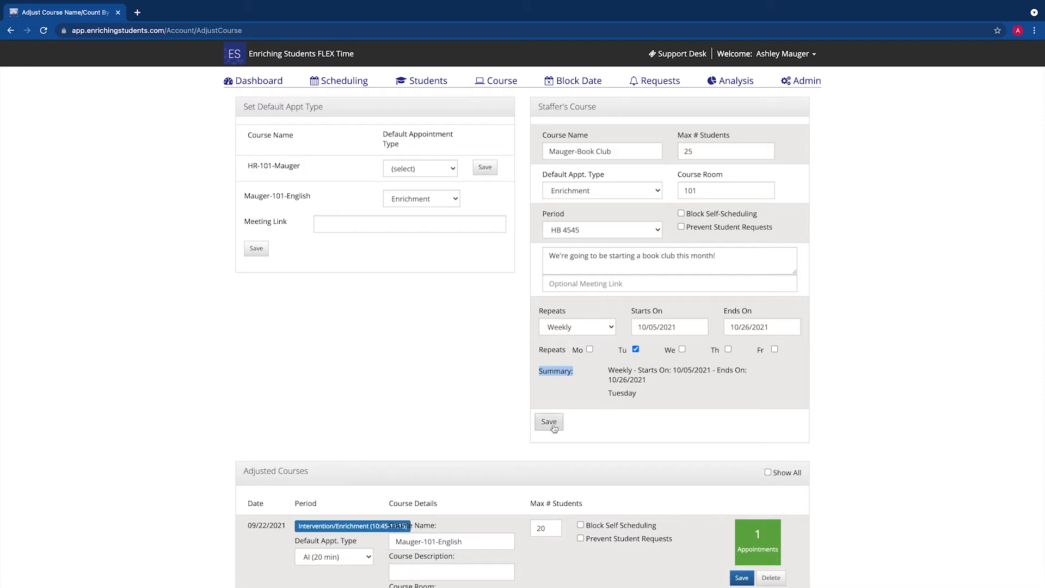
# - Look through the Adjusted Courses list for the new Book Club entries
pyautogui.scroll(-1, 451, 404)
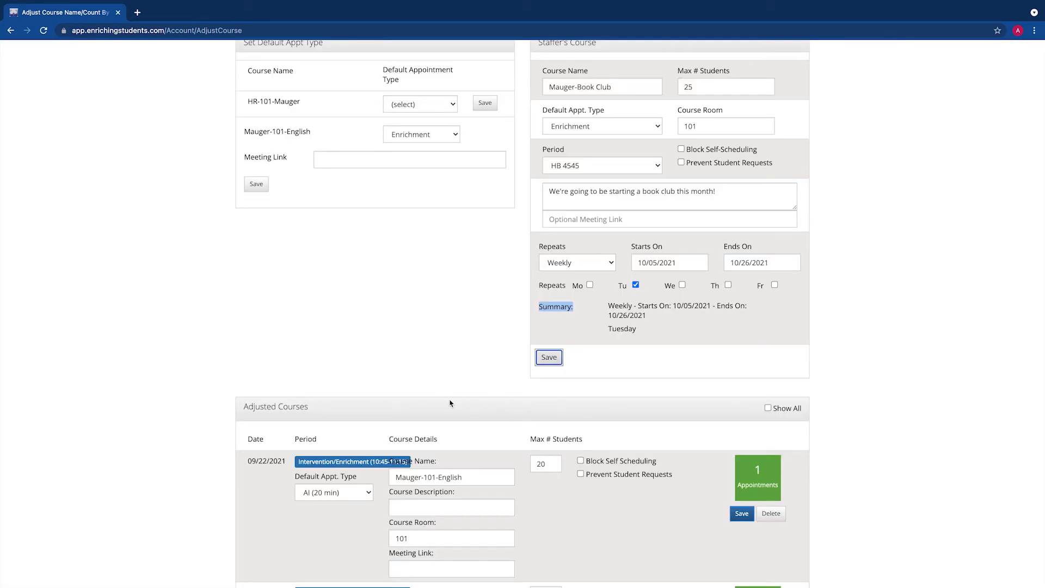
pyautogui.scroll(-1, 450, 404)
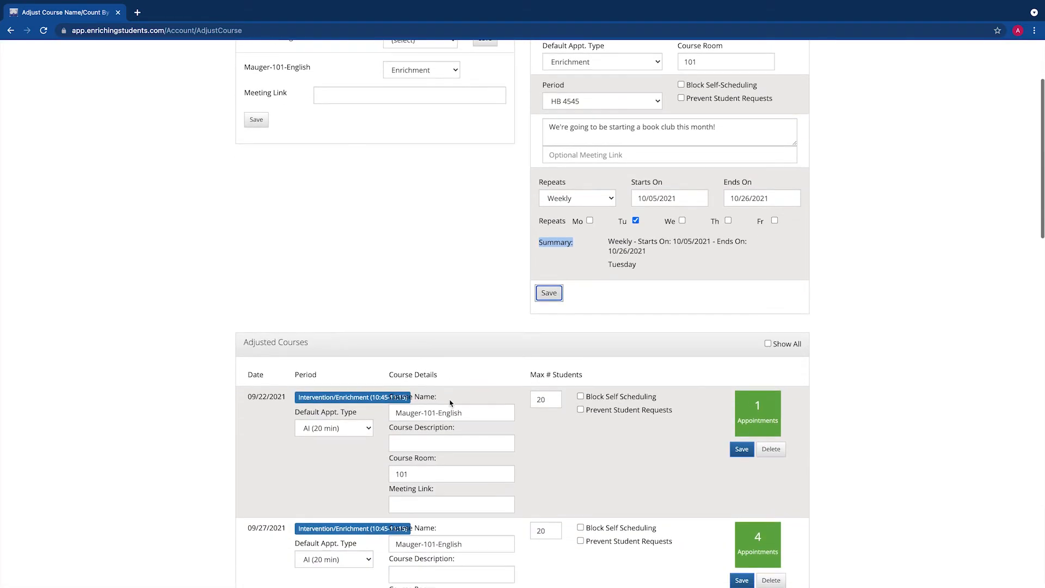
pyautogui.moveTo(327, 347); pyautogui.dragTo(237, 344)
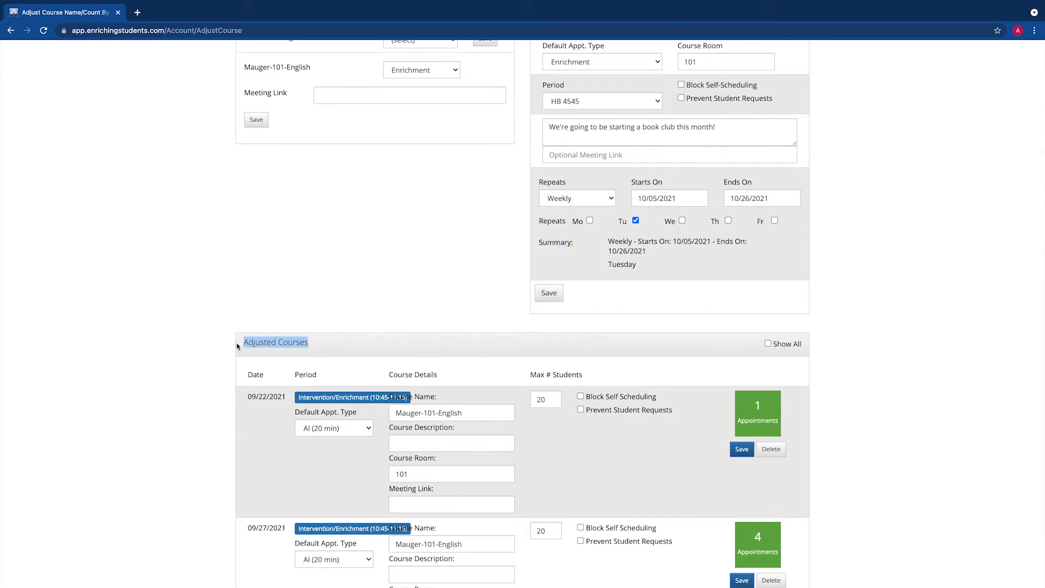
pyautogui.scroll(-8, 229, 399)
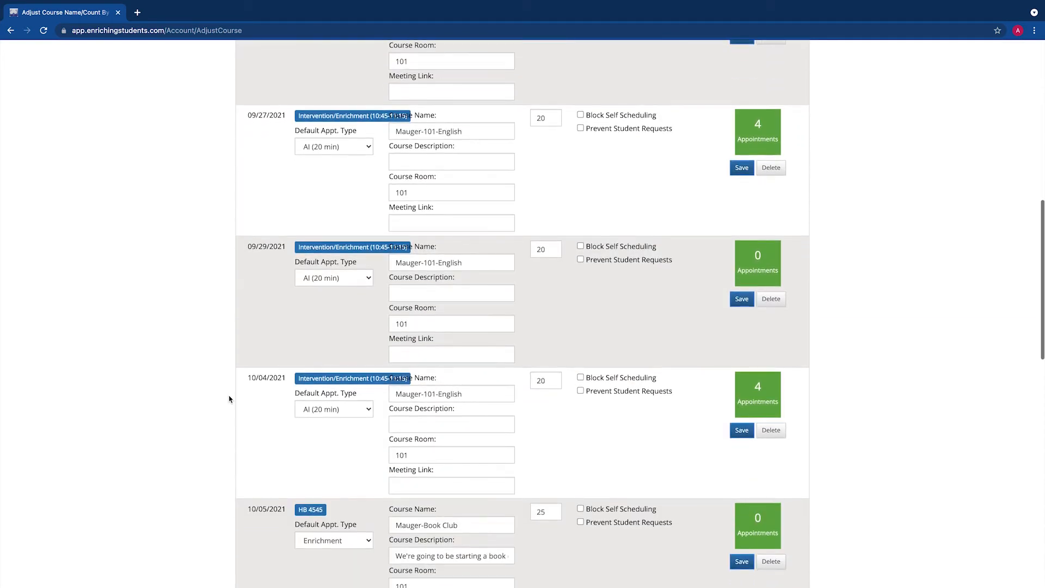
# - Review the Book Club entries dated 10/05/2021 through 10/26/2021 and compare them with the surrounding English entries
pyautogui.scroll(-5, 229, 399)
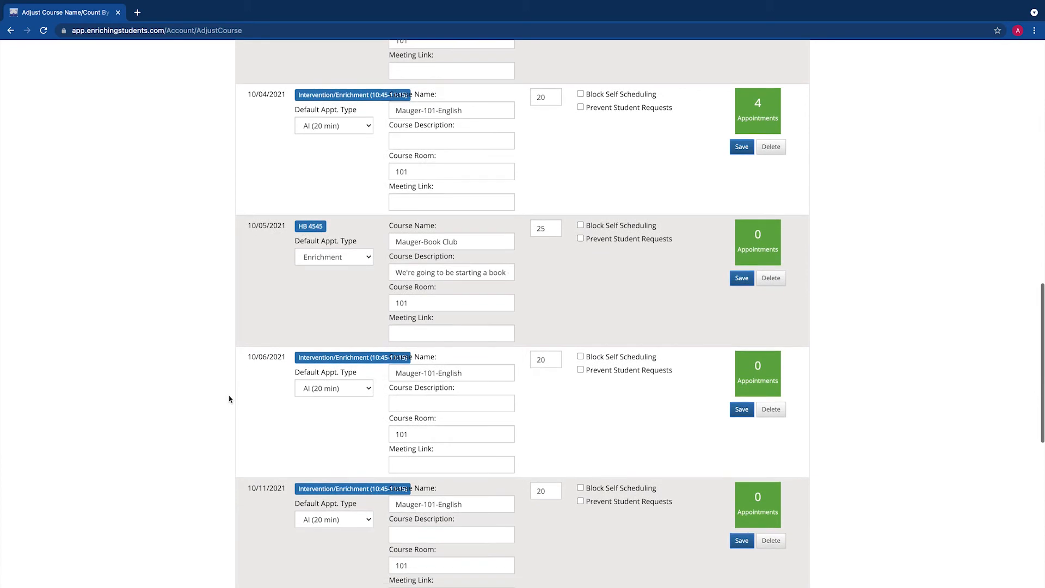
pyautogui.scroll(-5, 229, 399)
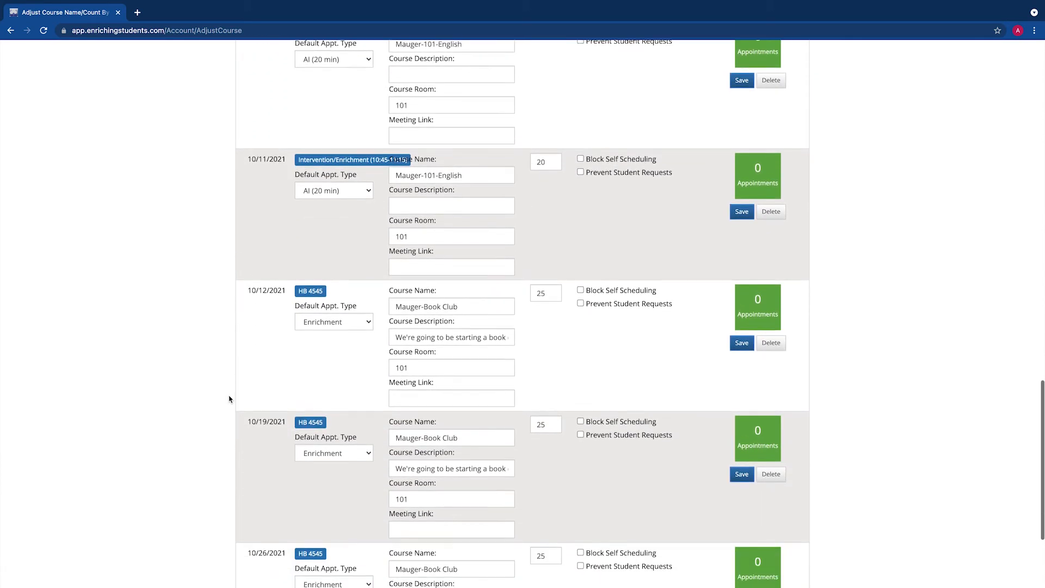
pyautogui.scroll(1, 229, 399)
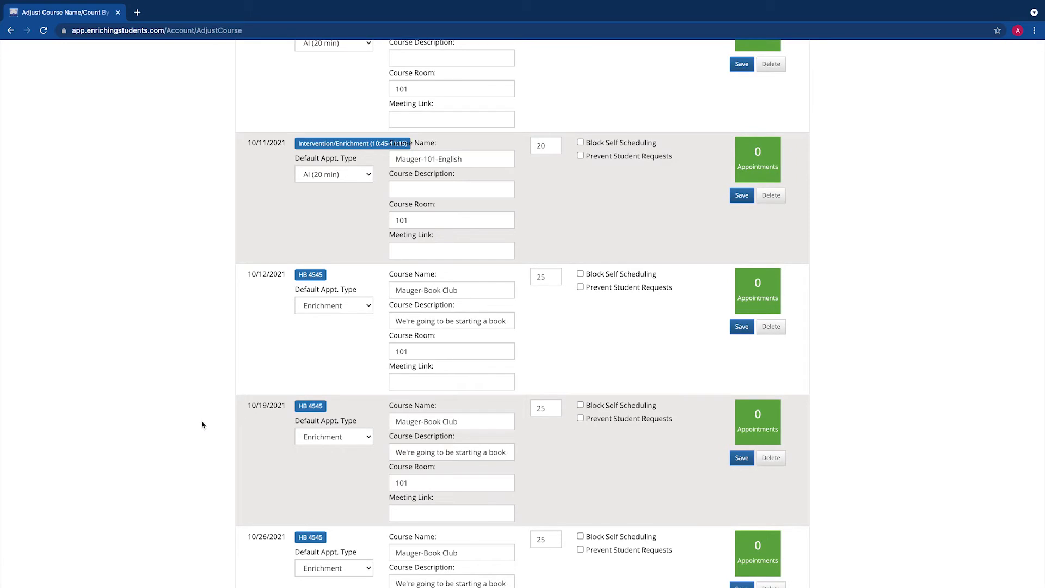
pyautogui.scroll(7, 202, 424)
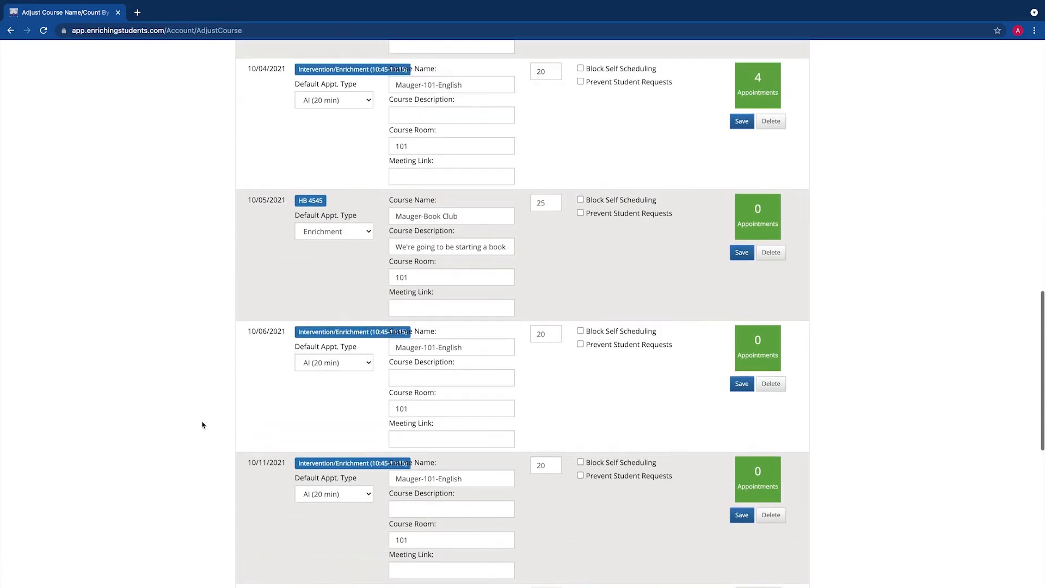
pyautogui.scroll(10, 202, 424)
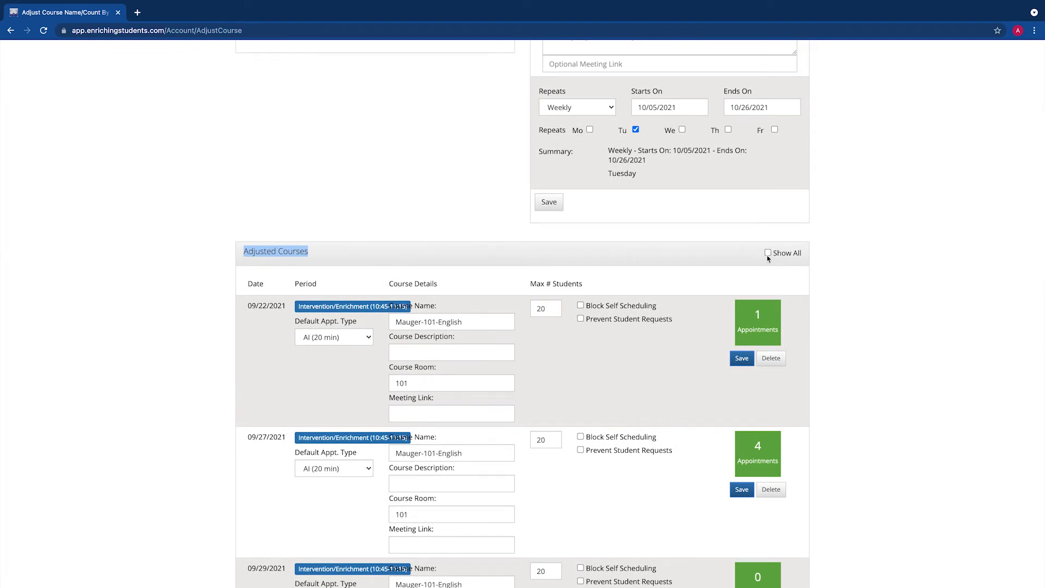
# - Show all adjusted courses, including those from 08/17/2021 onward, and look through the full list
pyautogui.click(768, 253)
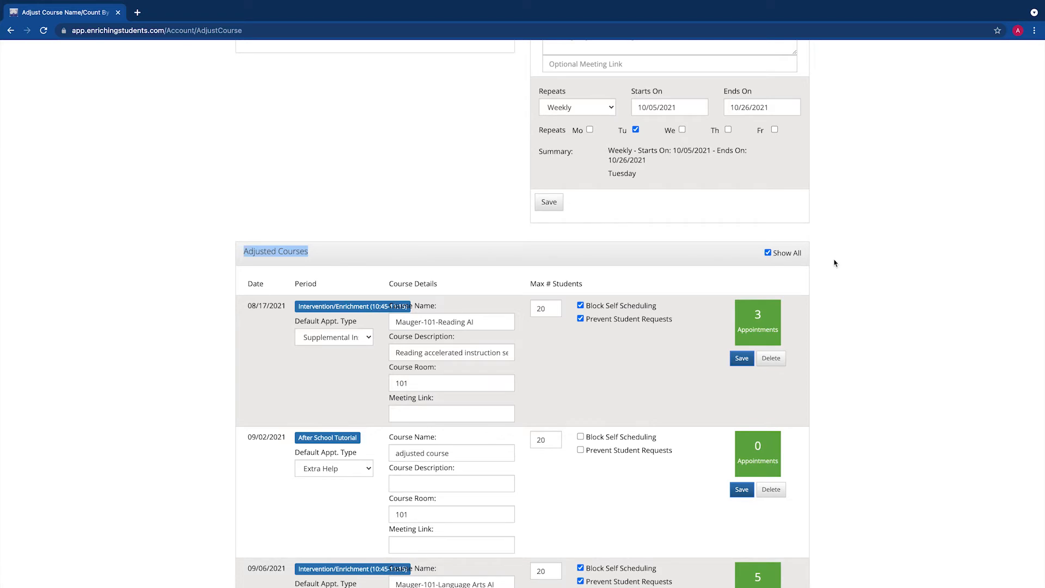
pyautogui.moveTo(246, 306); pyautogui.dragTo(301, 307)
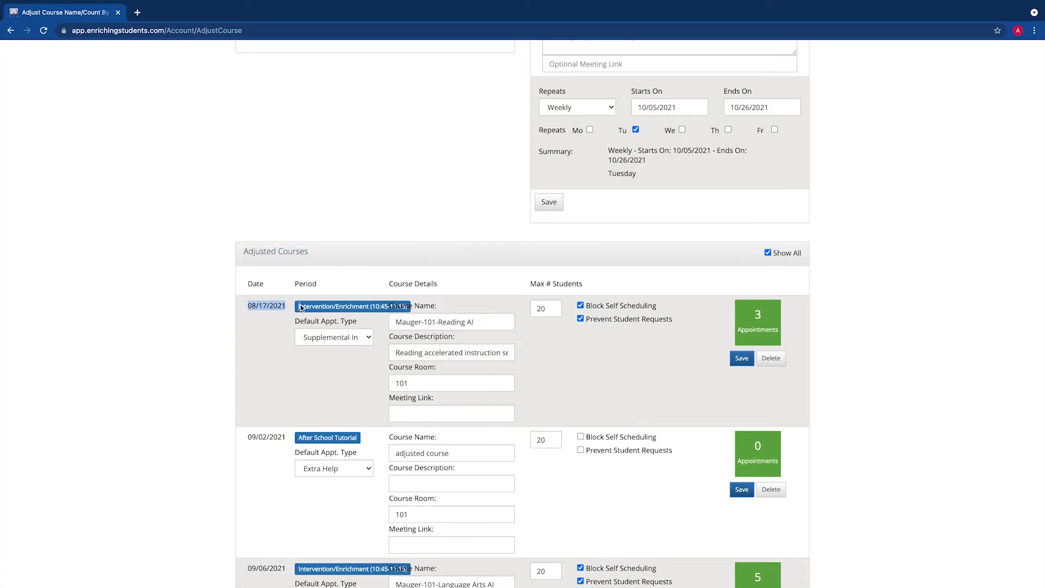
pyautogui.scroll(-5, 229, 328)
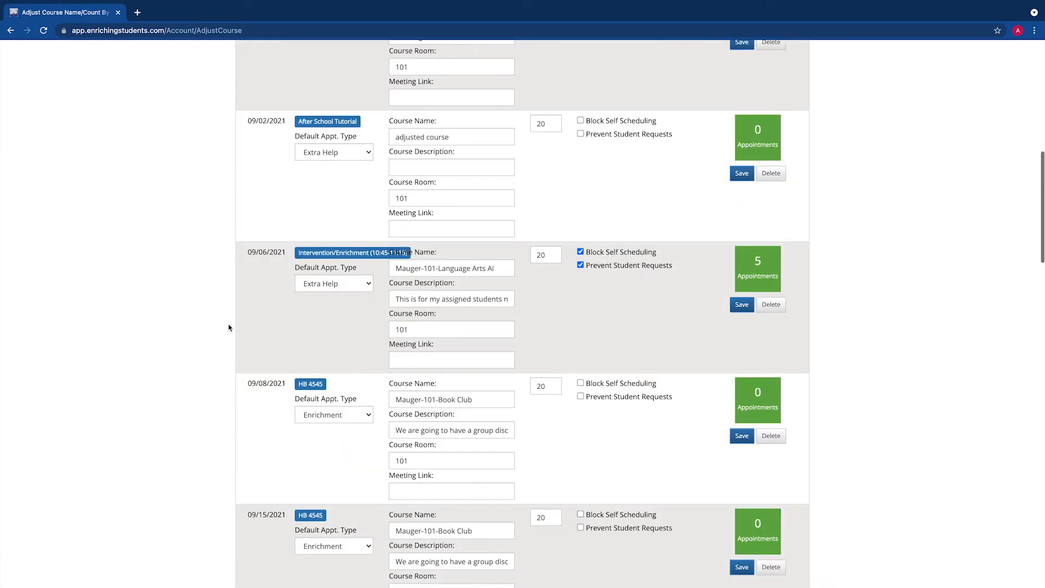
pyautogui.scroll(-20, 229, 327)
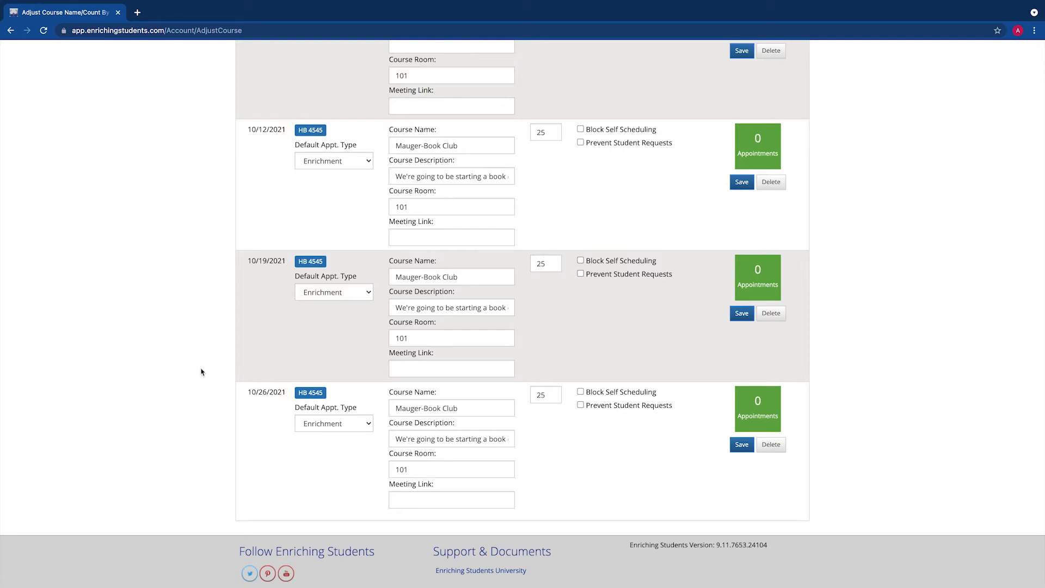
# - For the 10/19/2021 Book Club entry, set the default appointment type to Extra Help and max students to 30, and save it
pyautogui.click(363, 293)
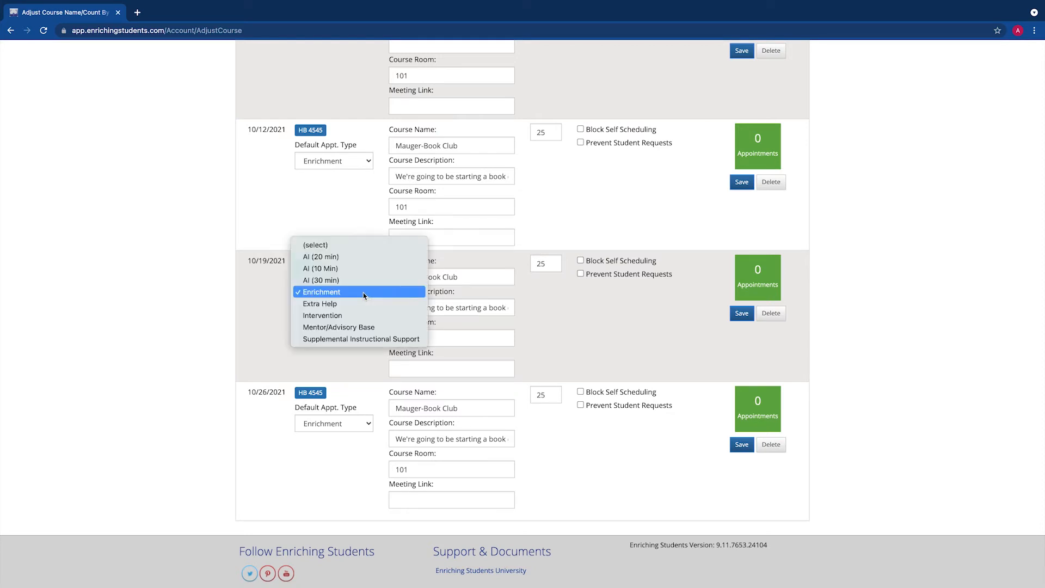
pyautogui.click(360, 304)
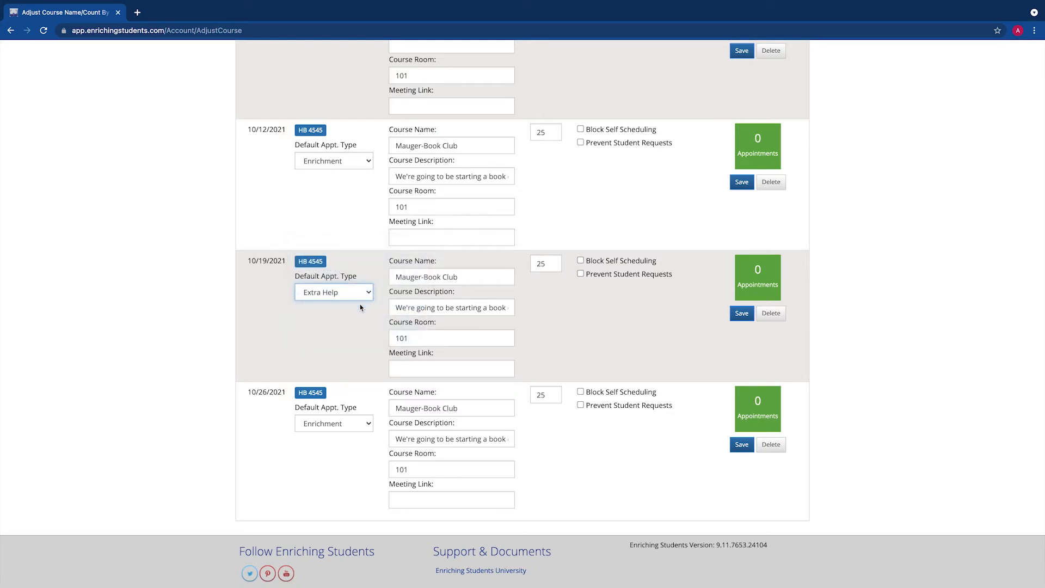
pyautogui.click(479, 278)
pyautogui.click(496, 308)
pyautogui.click(480, 341)
pyautogui.click(557, 265)
pyautogui.press('BackSpace')
pyautogui.write('30')
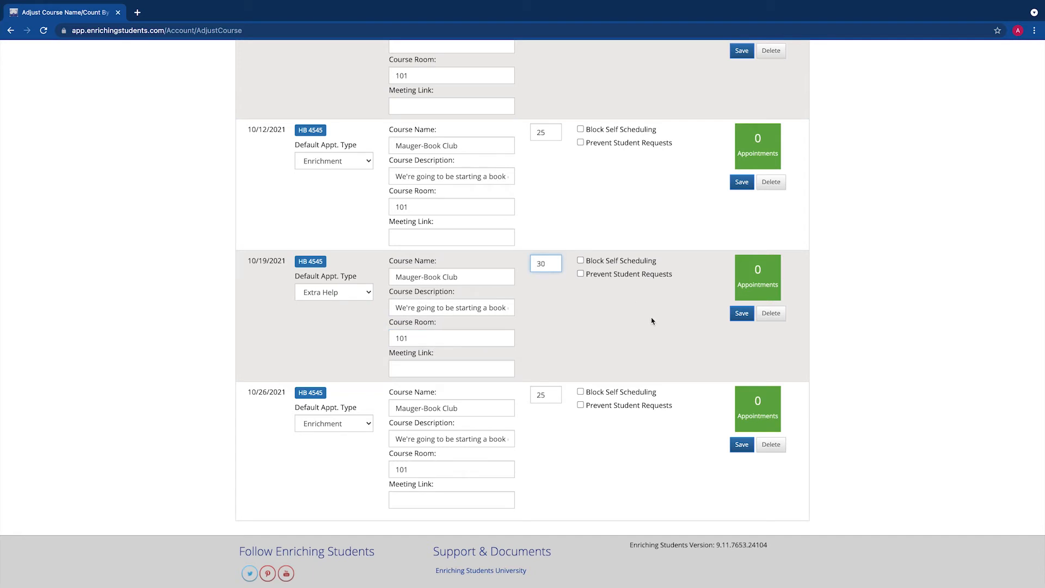
pyautogui.click(742, 314)
# - Check the saved 10/19/2021 Book Club entry and examine the course name, date and period of the 10/26/2021 entry
pyautogui.scroll(-14, 854, 416)
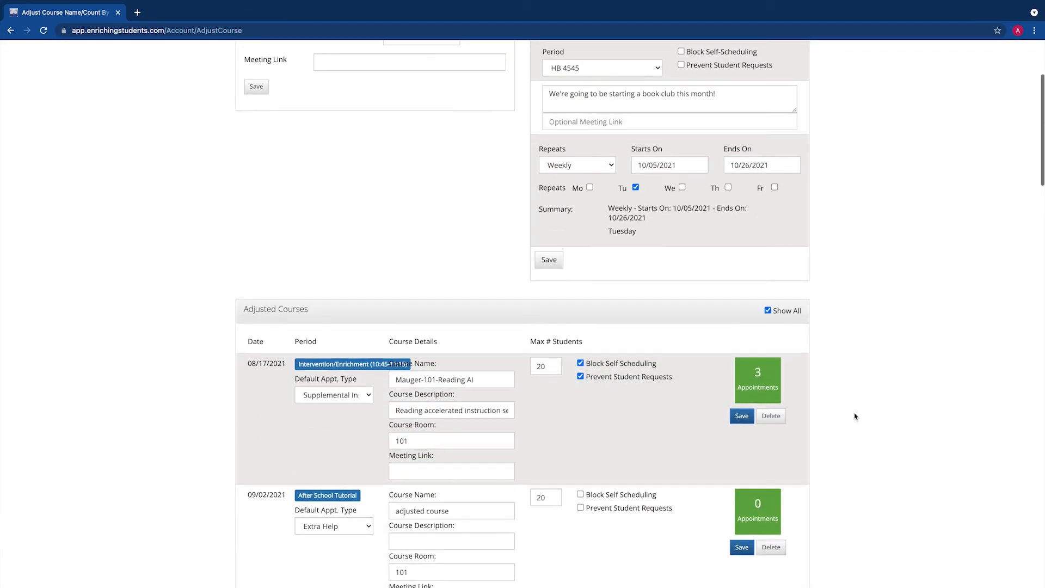
pyautogui.scroll(-5, 855, 417)
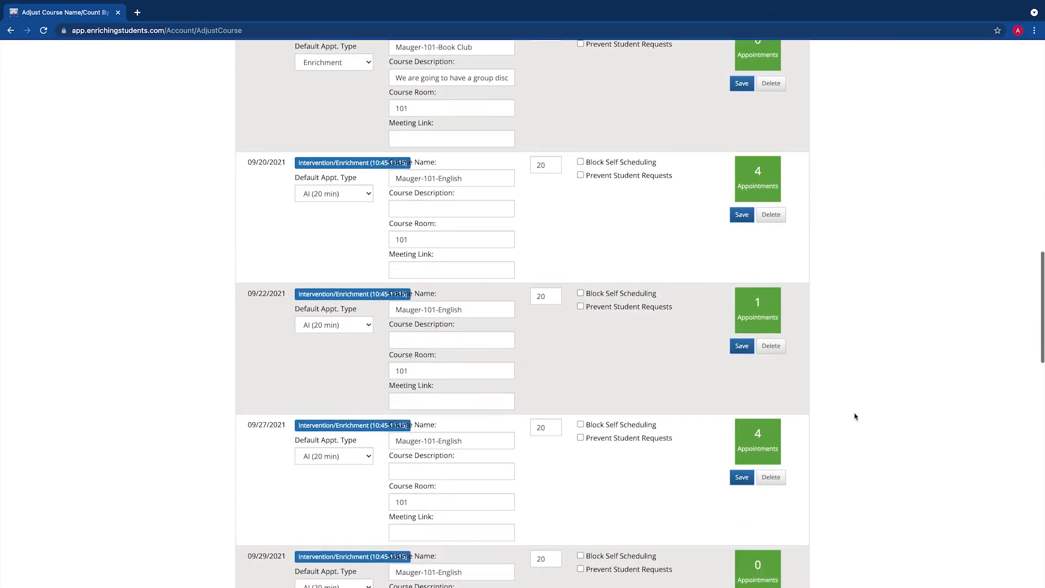
pyautogui.scroll(-5, 854, 417)
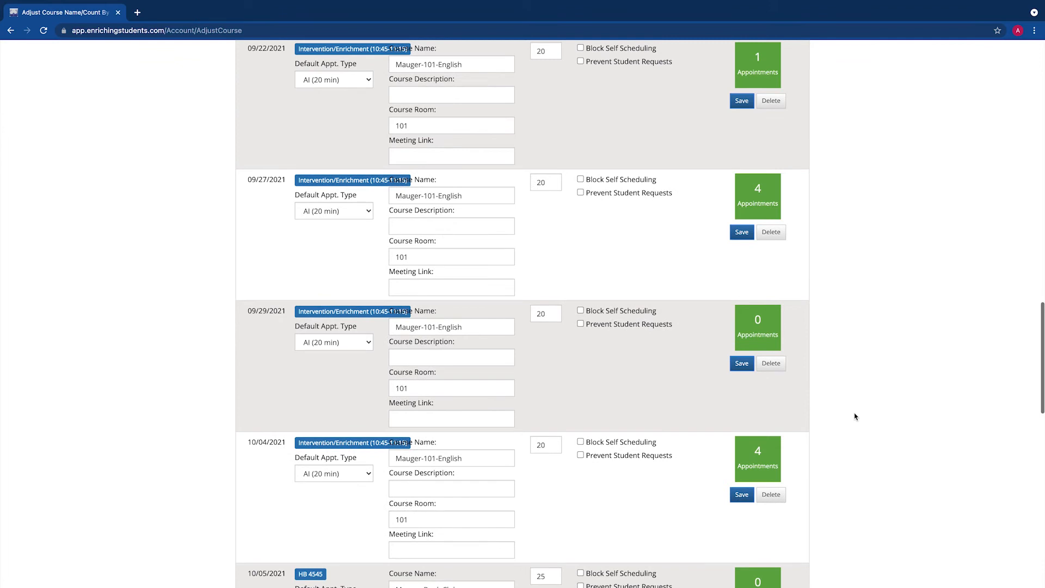
pyautogui.scroll(-8, 855, 417)
pyautogui.scroll(-3, 854, 416)
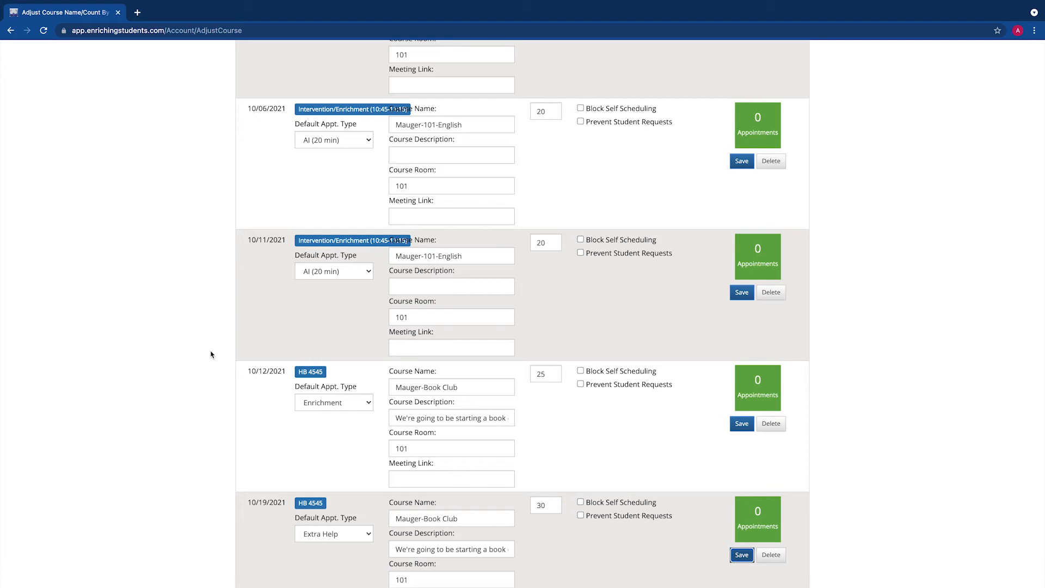
pyautogui.scroll(-5, 211, 354)
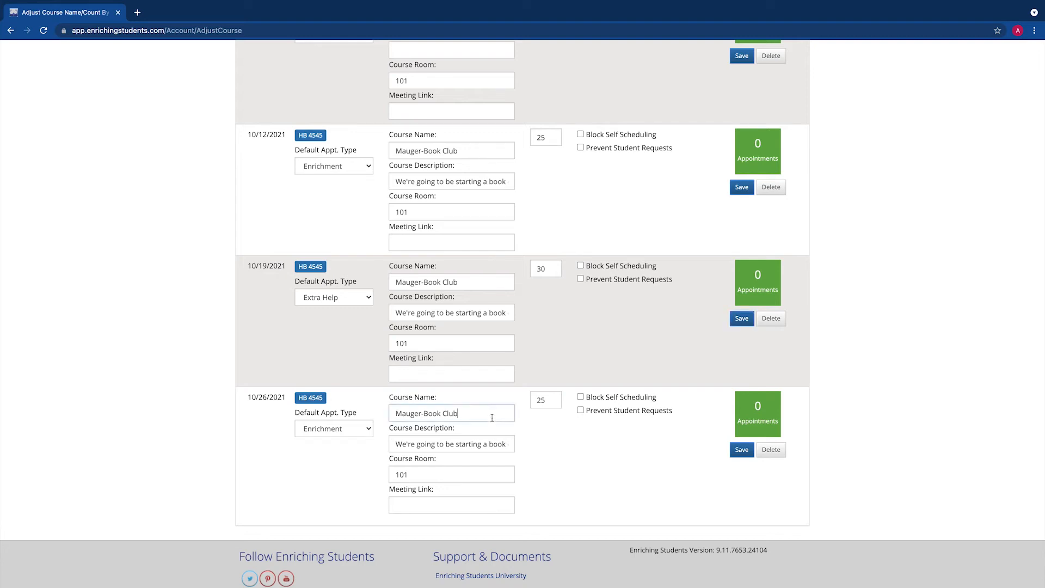
pyautogui.moveTo(490, 414); pyautogui.dragTo(385, 417)
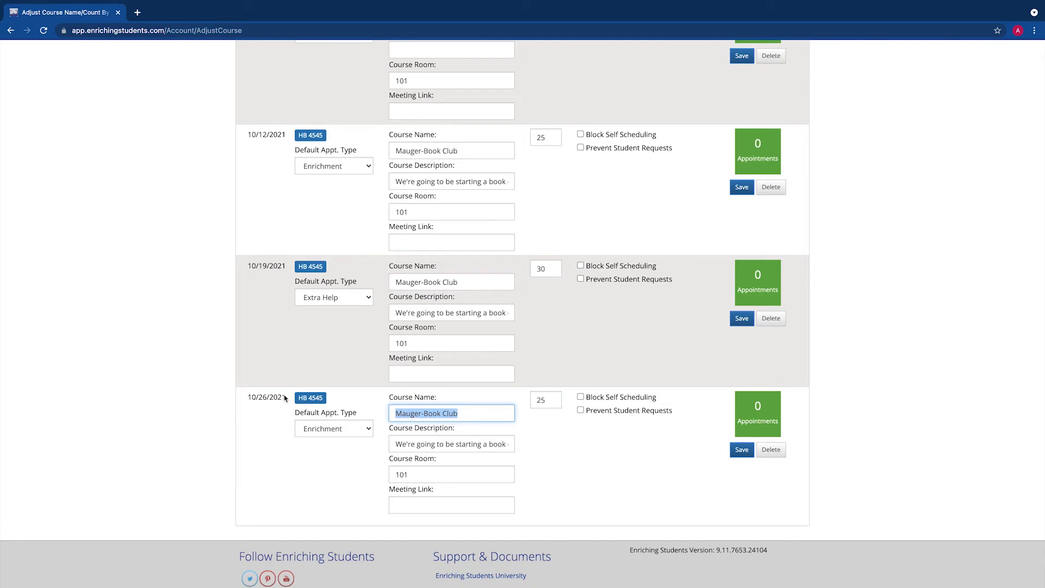
pyautogui.moveTo(285, 399); pyautogui.dragTo(244, 399)
pyautogui.click(342, 399)
pyautogui.moveTo(323, 399); pyautogui.dragTo(293, 397)
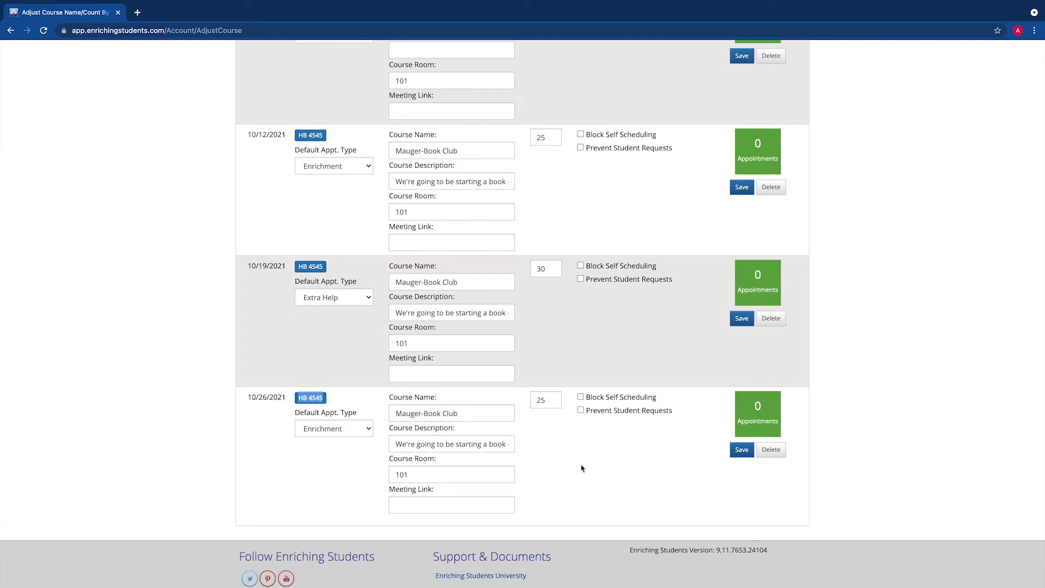
# - Open the delete options for the 10/26/2021 Book Club entry, review the warning and the other entries in the series, and cancel
pyautogui.click(772, 452)
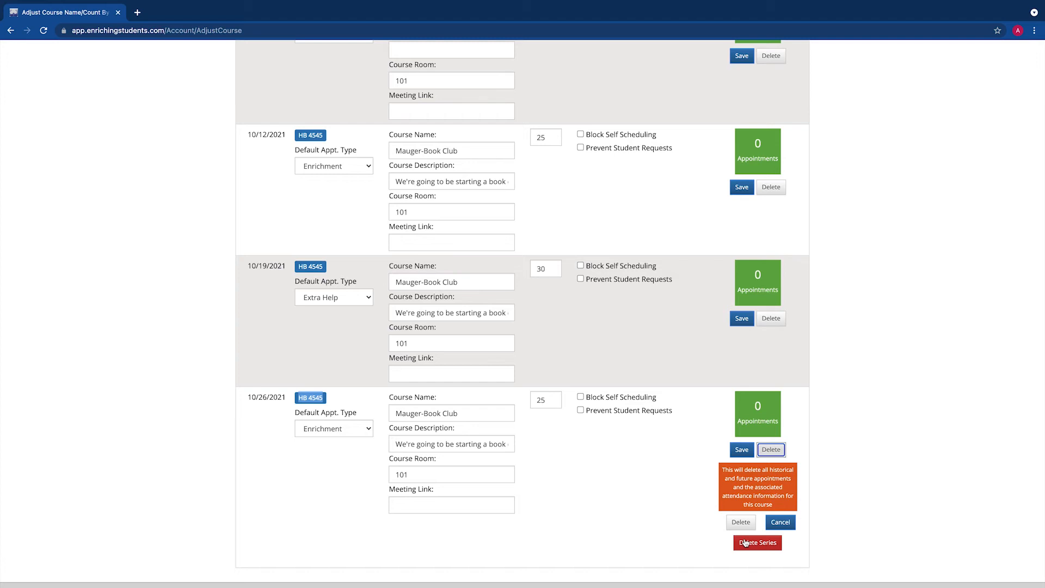
pyautogui.moveTo(709, 470); pyautogui.dragTo(789, 508)
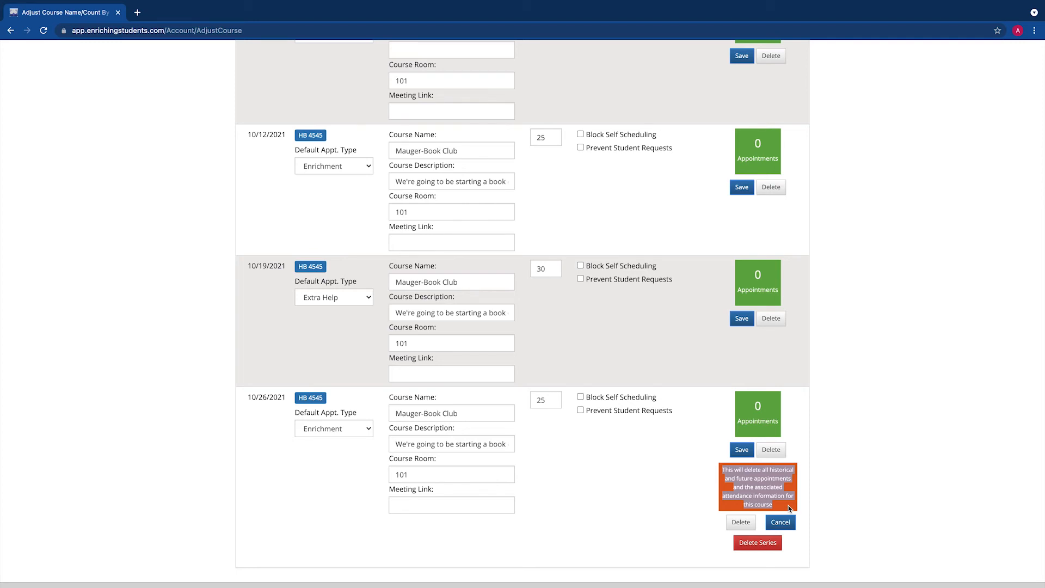
pyautogui.click(657, 393)
pyautogui.scroll(1, 657, 393)
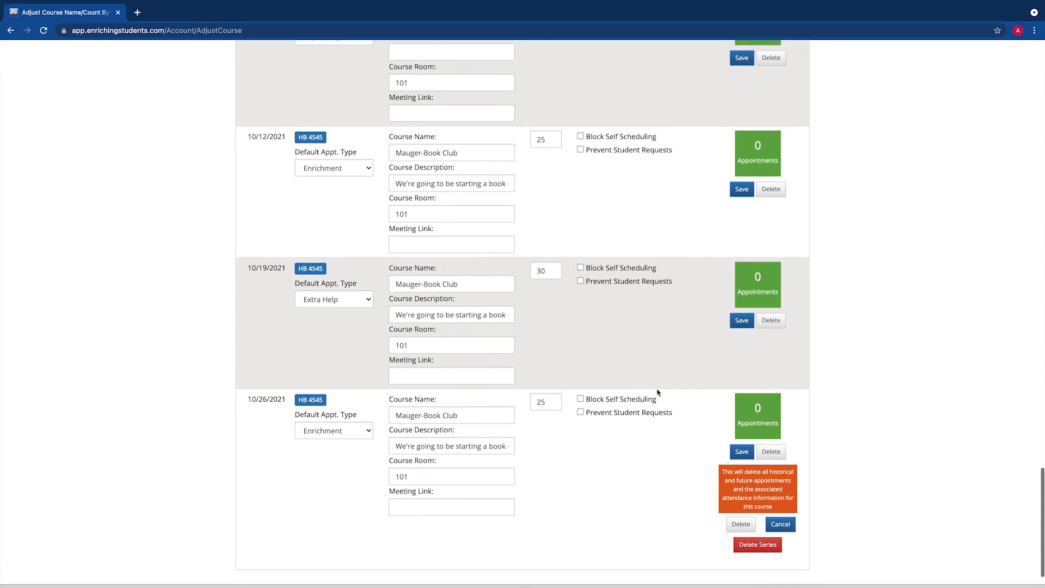
pyautogui.scroll(7, 658, 393)
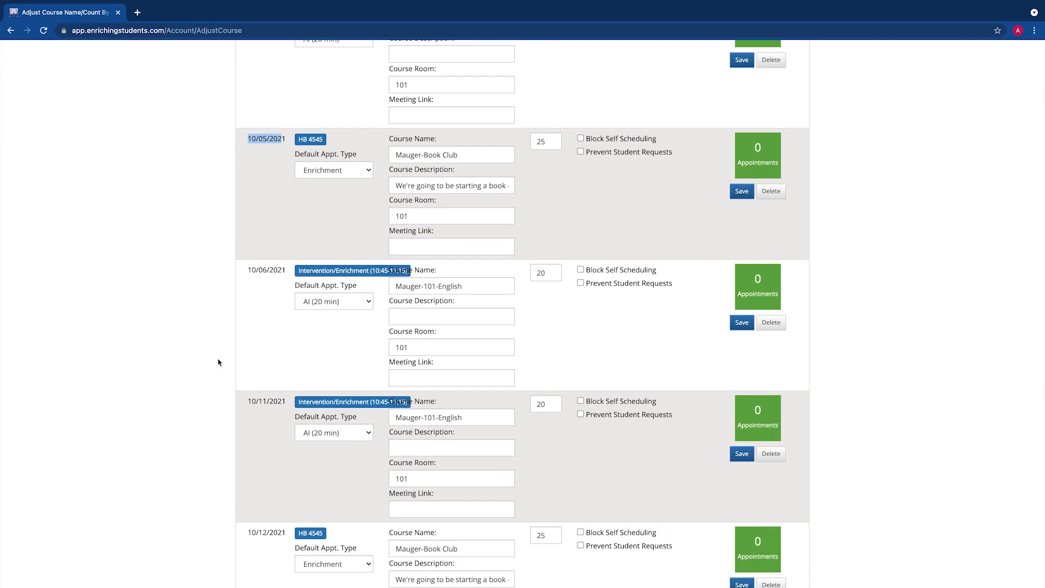
pyautogui.scroll(-4, 220, 414)
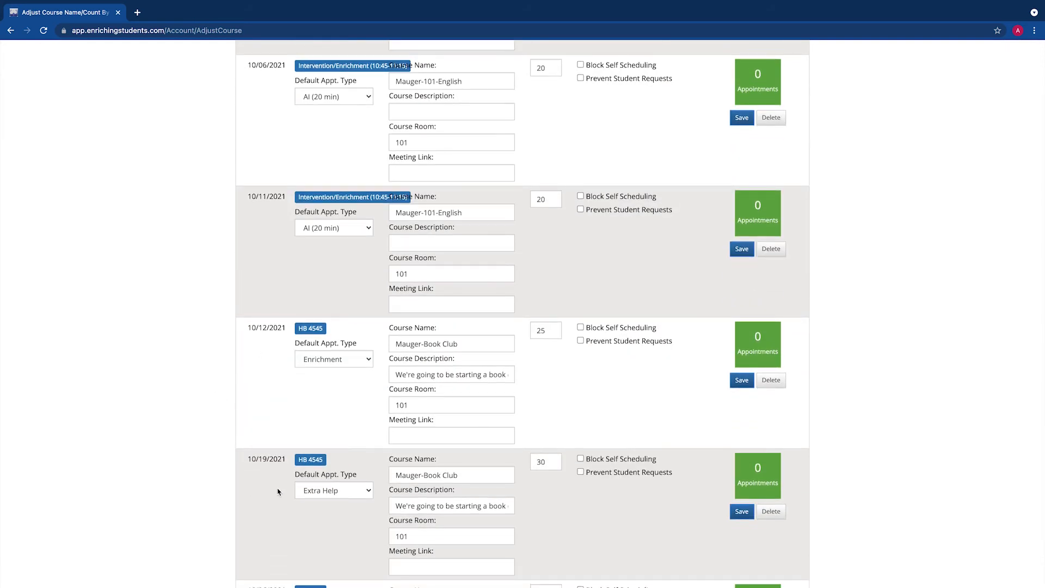
pyautogui.scroll(-2, 280, 490)
pyautogui.scroll(-1, 702, 353)
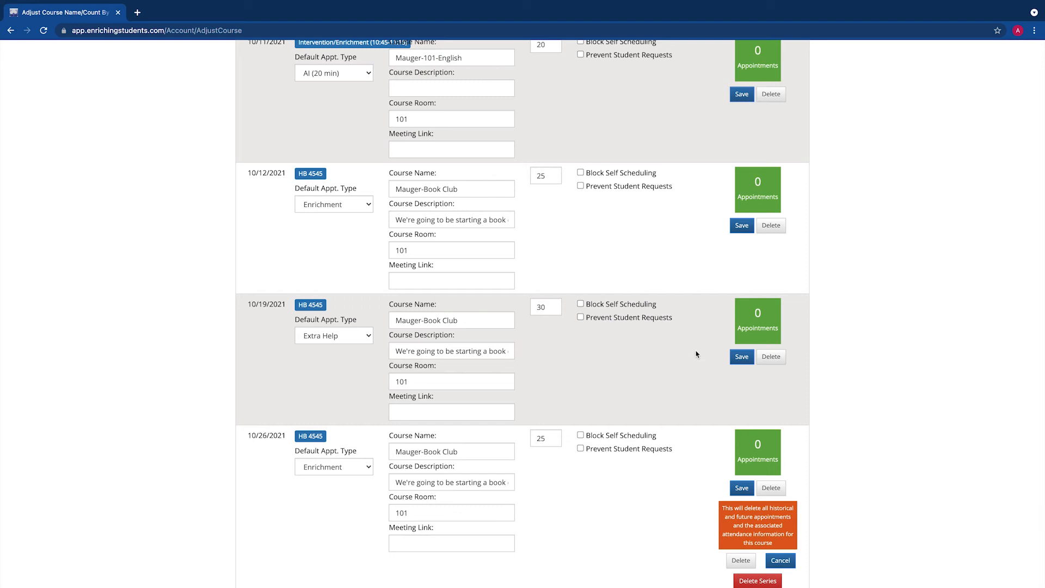
pyautogui.scroll(-3, 696, 355)
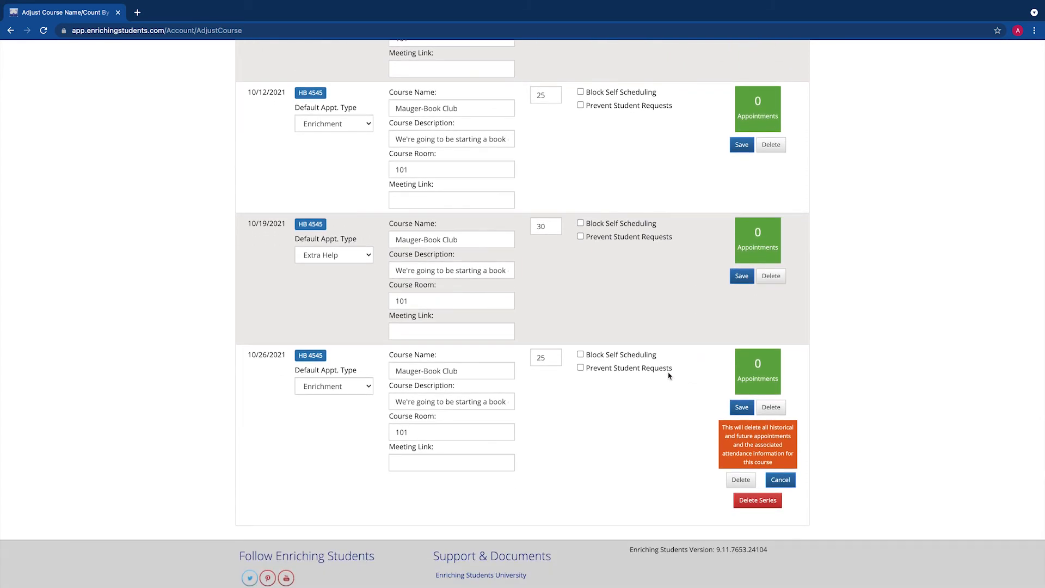
pyautogui.scroll(1, 674, 378)
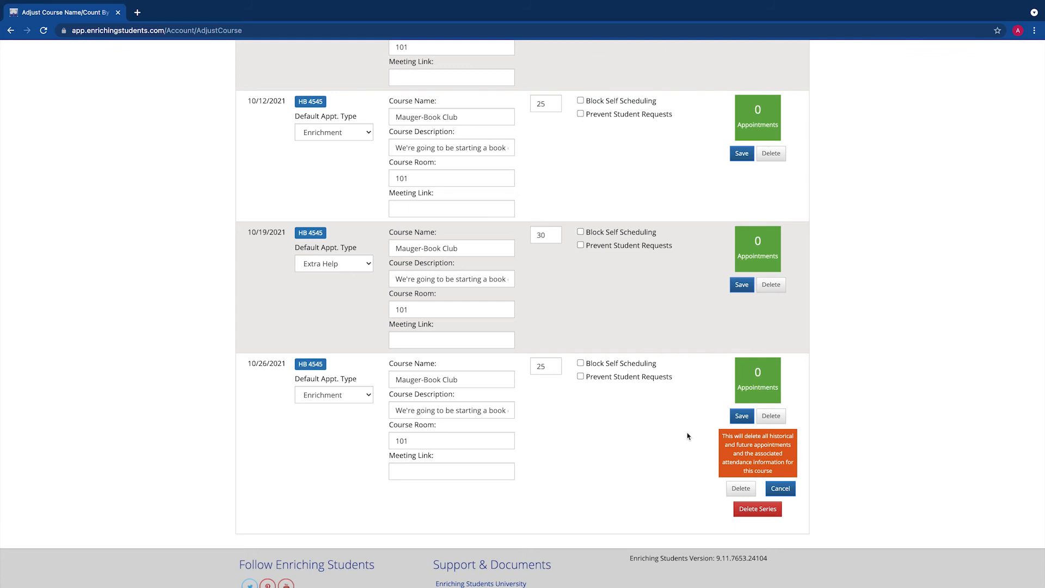
pyautogui.click(779, 489)
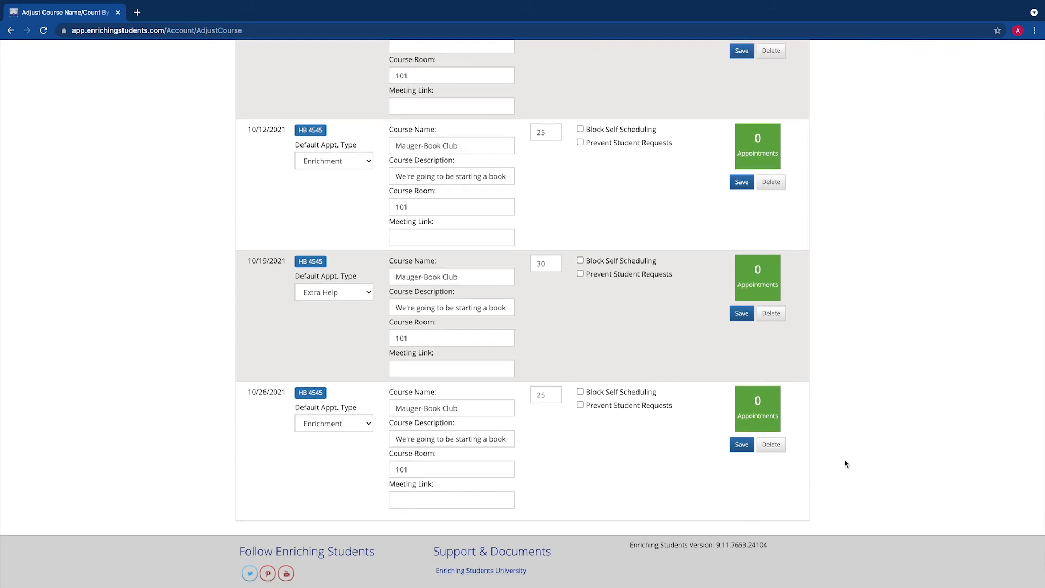
# - Delete the entire Book Club series starting from its 10/26/2021 entry
pyautogui.click(780, 443)
pyautogui.click(758, 538)
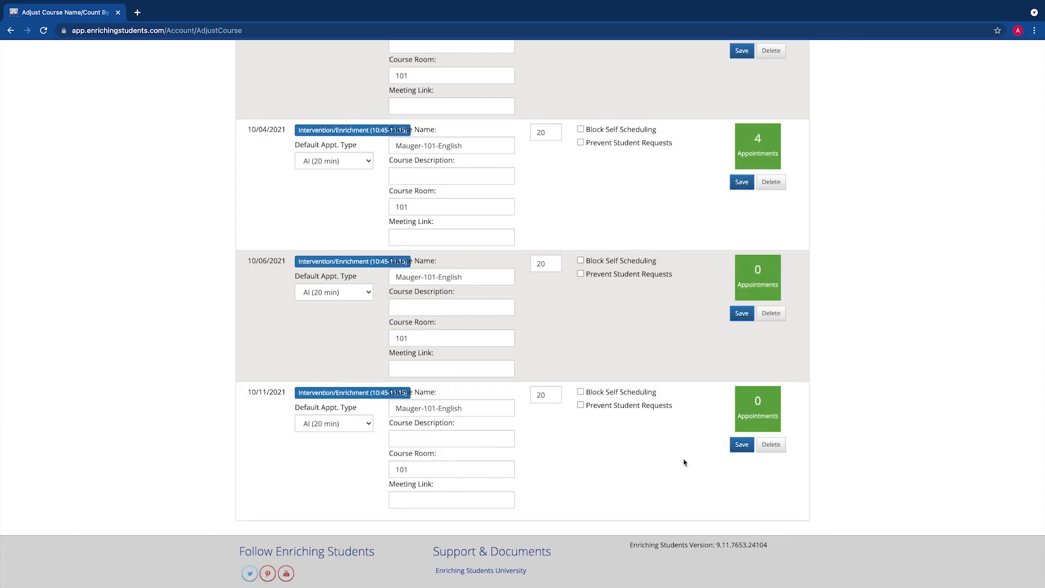
pyautogui.scroll(8, 684, 462)
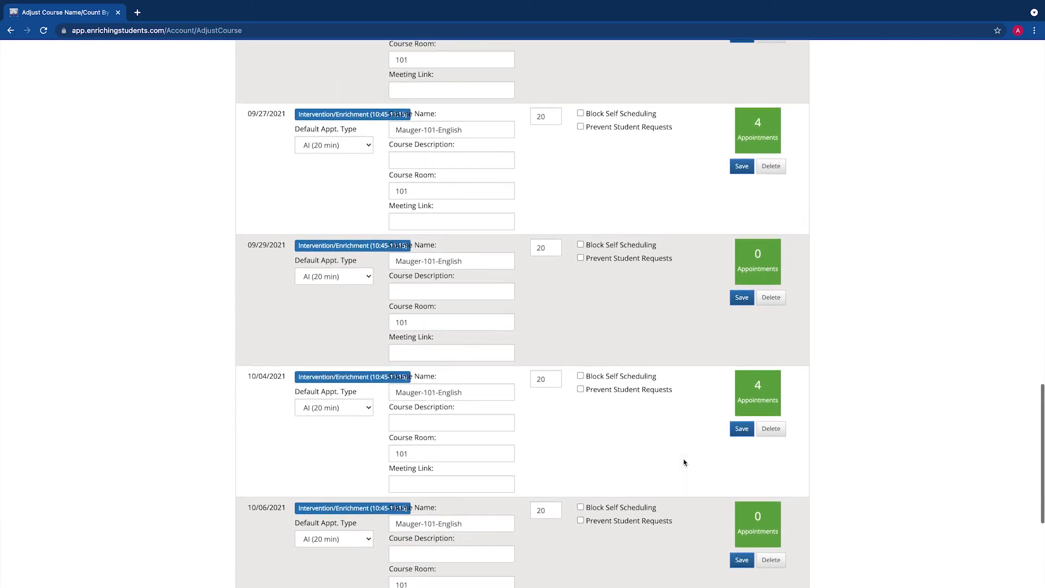
# - Examine the appointments indicator on the 08/17/2021 Reading AI entry in the Adjusted Courses list
pyautogui.scroll(15, 685, 462)
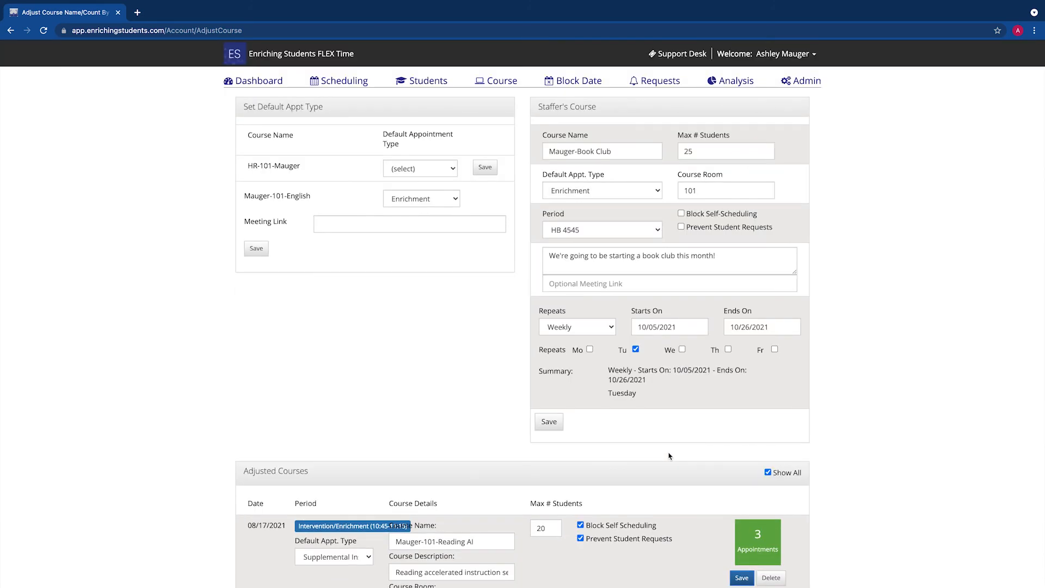
pyautogui.scroll(-3, 669, 456)
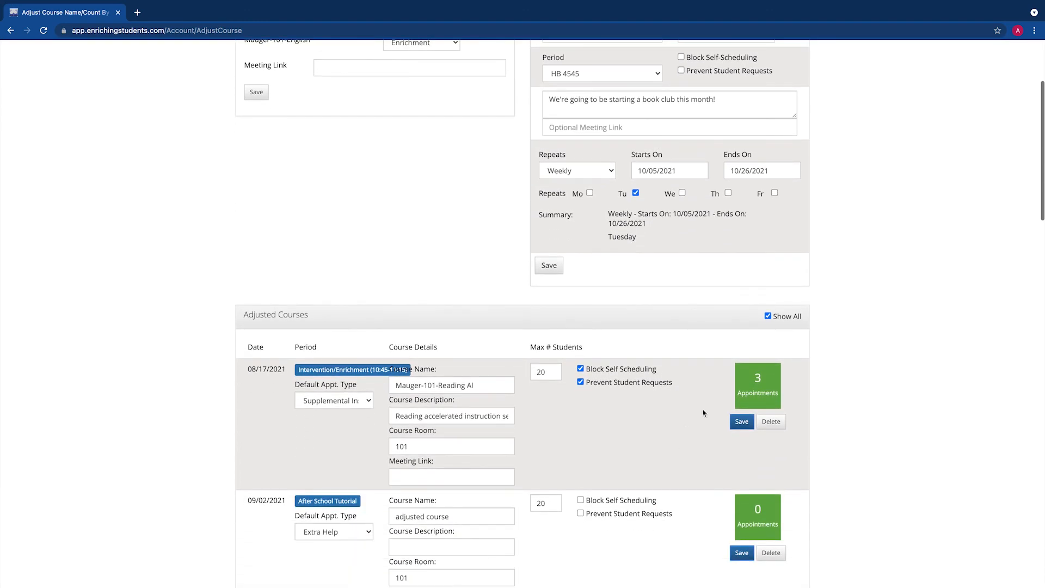
pyautogui.moveTo(755, 377); pyautogui.dragTo(776, 402)
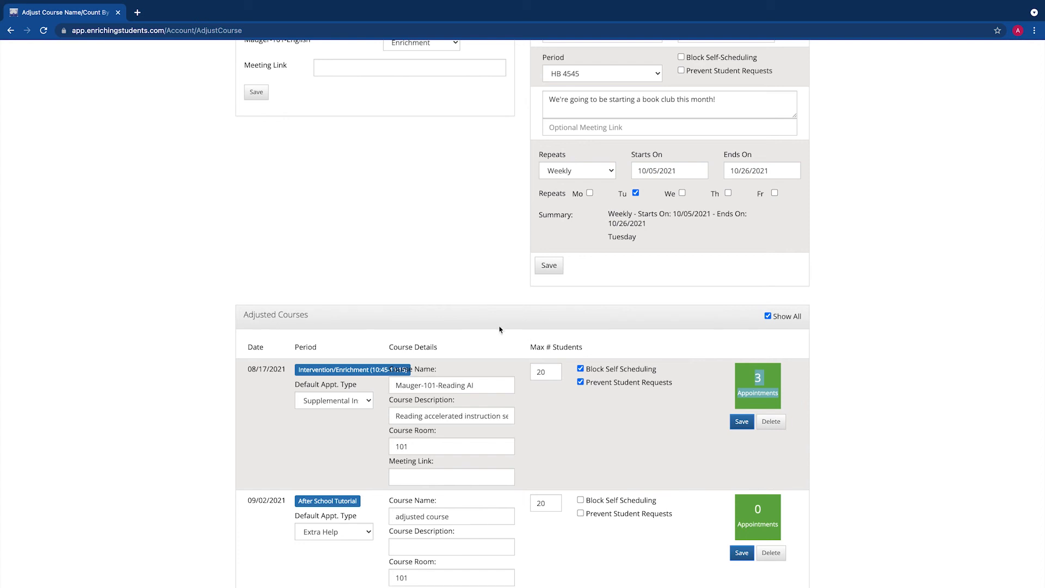
# - Schedule the entire Language Arts AI group into the teacher's 101-English course for Thursday, Sep 23, on the Scheduling page
pyautogui.scroll(3, 476, 326)
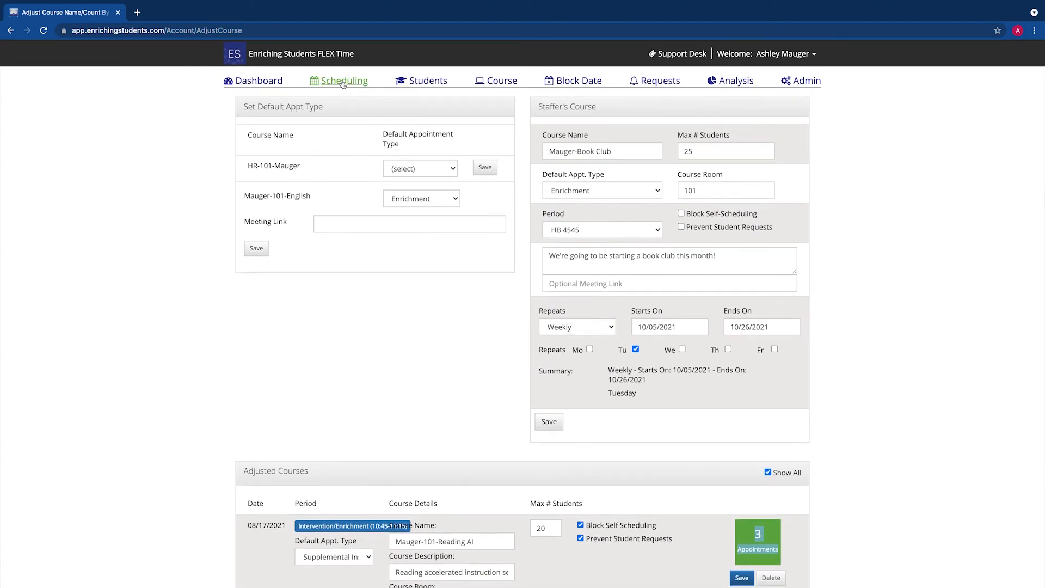
pyautogui.click(344, 81)
pyautogui.click(544, 105)
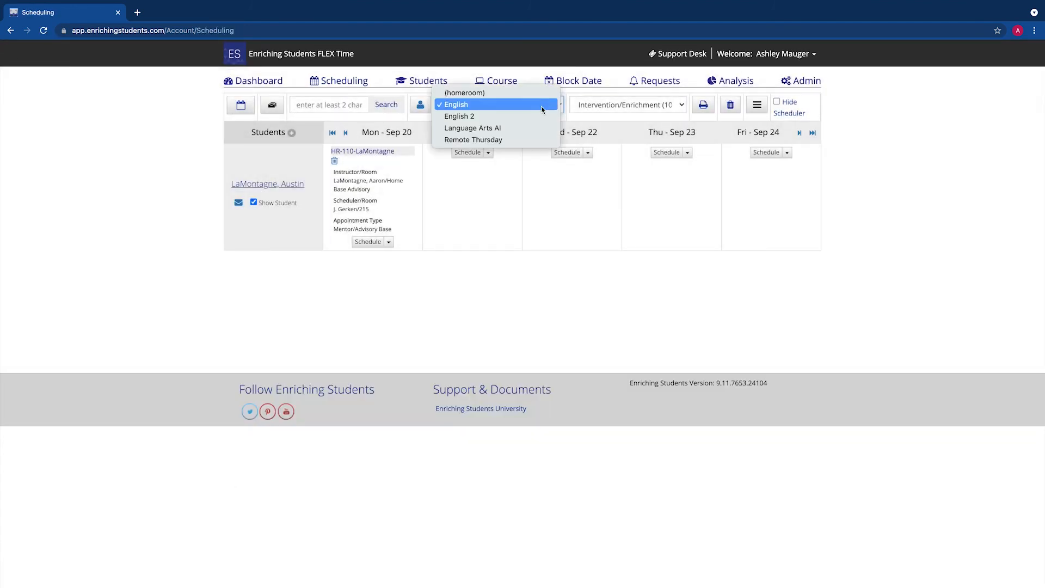
pyautogui.click(539, 128)
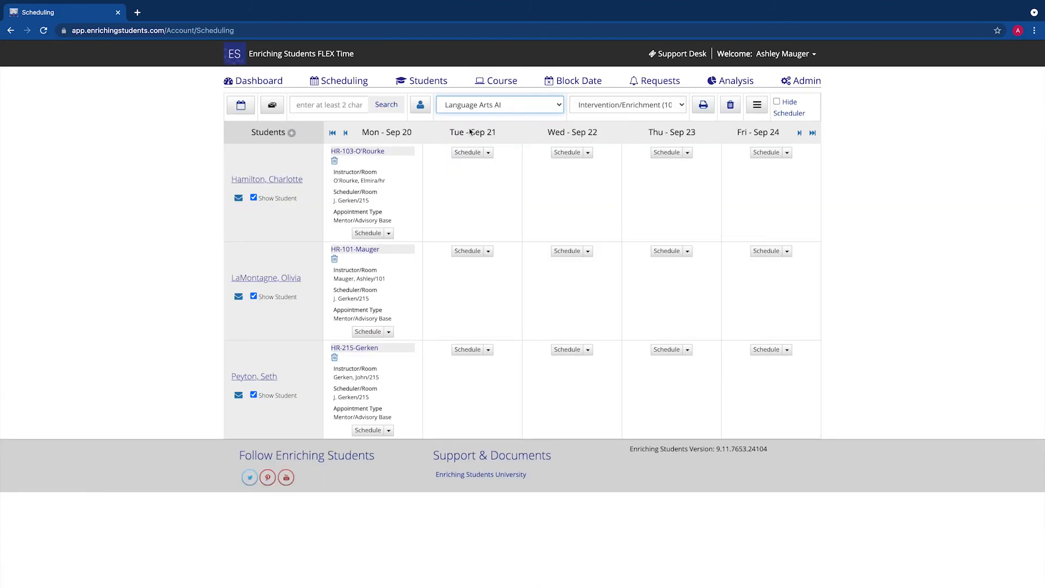
pyautogui.click(686, 172)
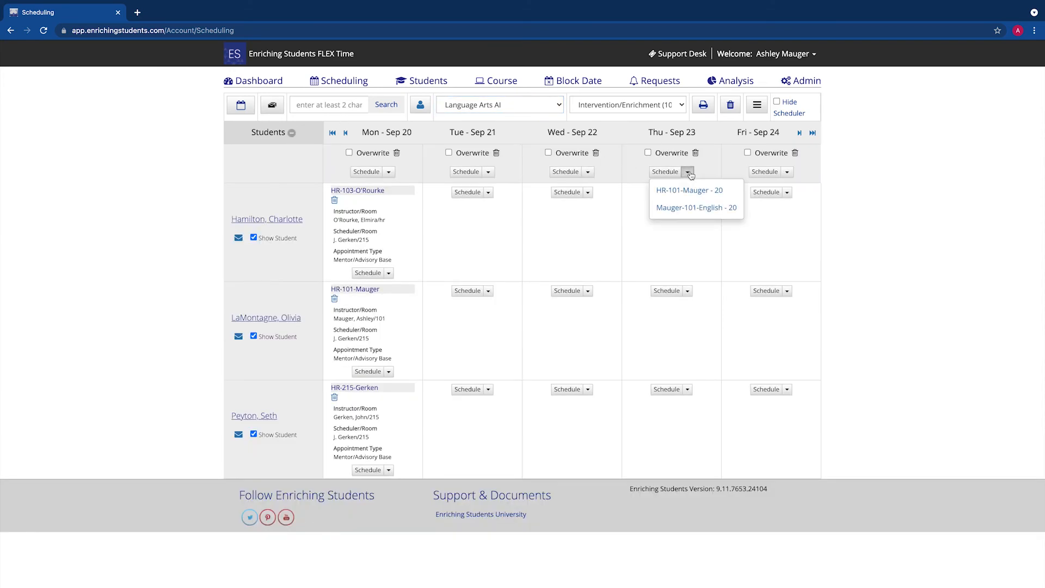
pyautogui.click(713, 211)
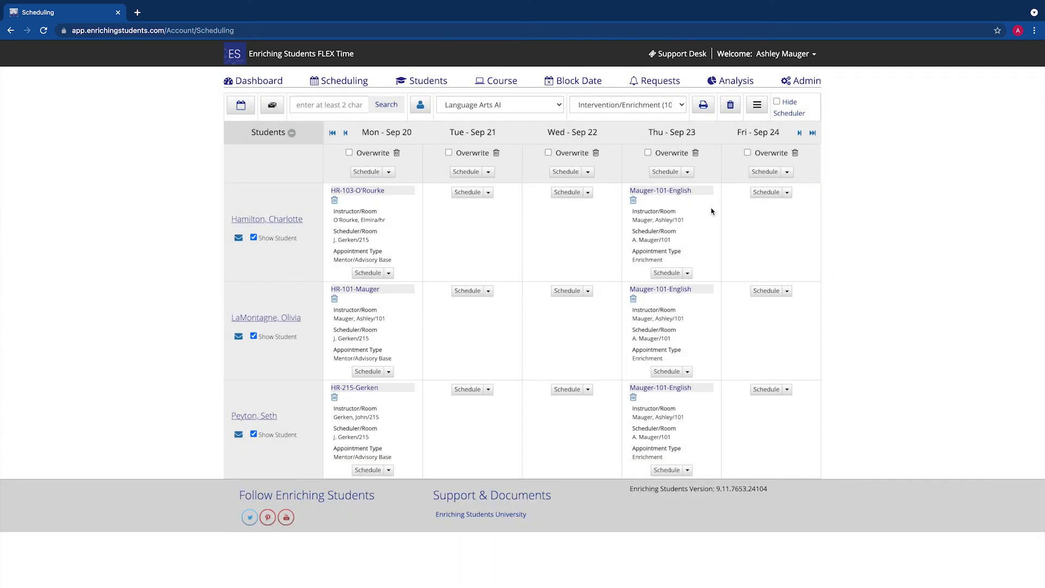
# - Create a one-day adjusted course for 09/23/2021 by renaming the English course to English 2, with type Extra Help and period Intervention/Enrichment
pyautogui.click(501, 80)
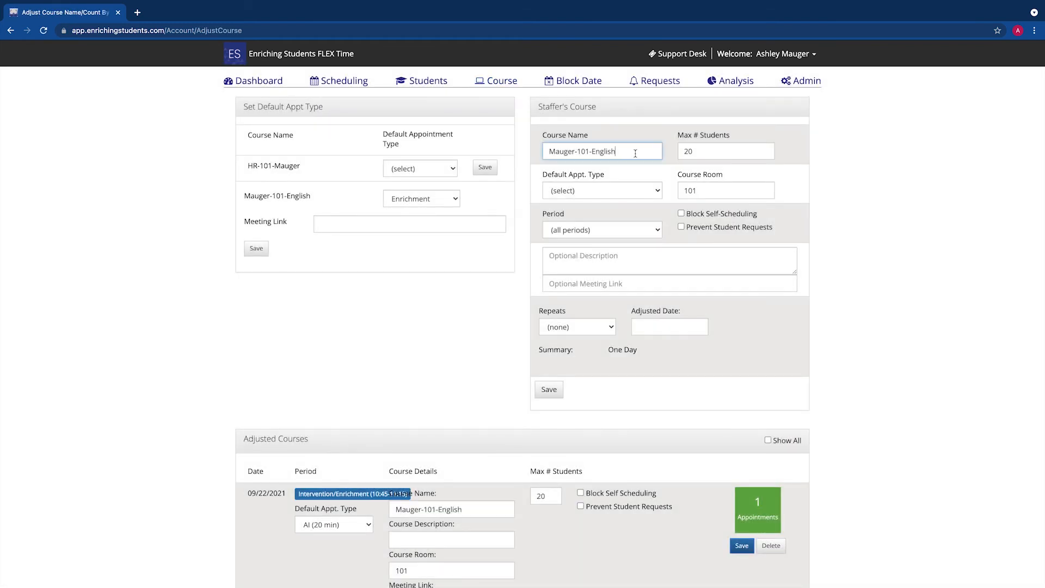
pyautogui.write('2')
pyautogui.click(631, 191)
pyautogui.click(568, 249)
pyautogui.click(602, 230)
pyautogui.click(611, 241)
pyautogui.click(657, 327)
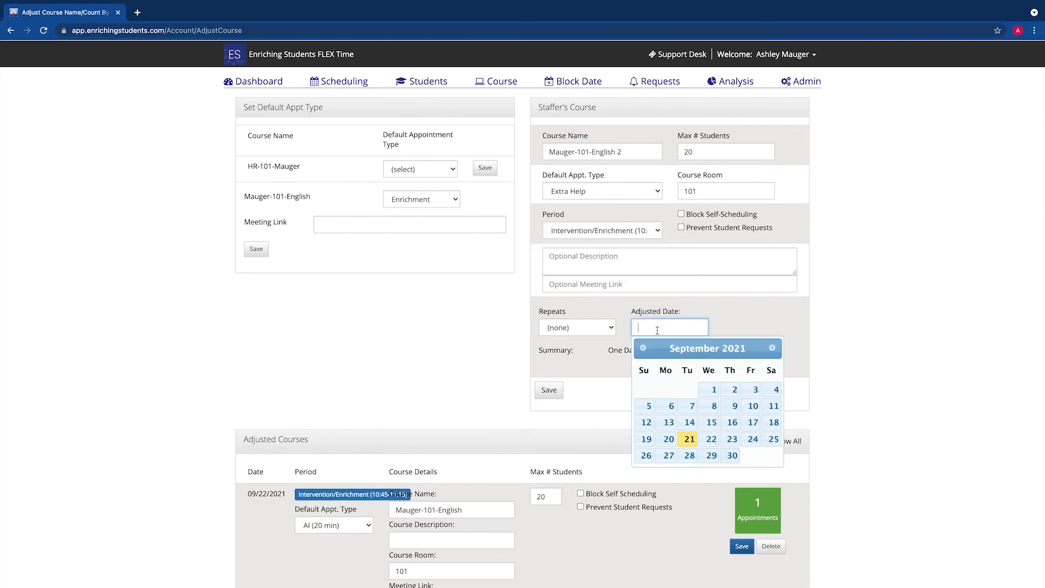
pyautogui.click(732, 439)
pyautogui.click(547, 390)
# - Check the course name and appointments indicator of the 09/23/2021 English 2 entry in the Adjusted Courses list
pyautogui.scroll(-3, 536, 388)
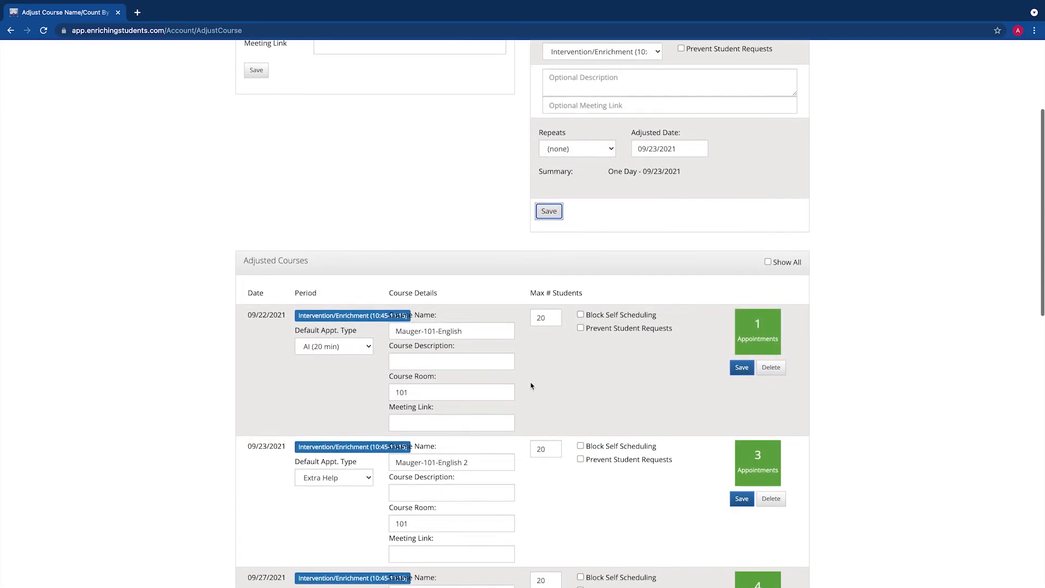
pyautogui.scroll(-2, 531, 386)
pyautogui.moveTo(476, 368); pyautogui.dragTo(441, 369)
pyautogui.moveTo(752, 362); pyautogui.dragTo(777, 384)
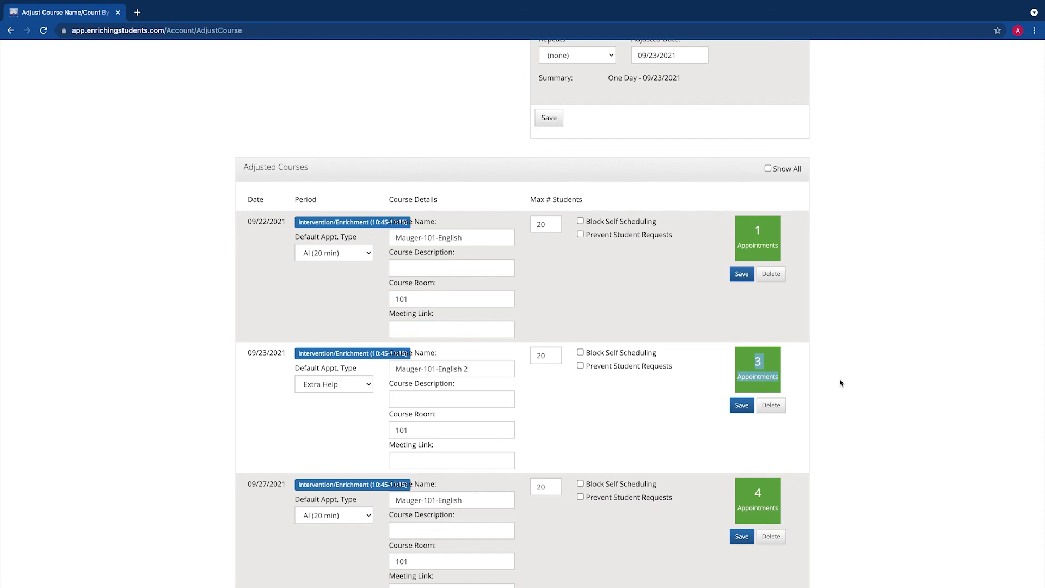
# - Show the Language Arts AI group on the Scheduling page and check the course name and appointment type of the Sep 23 appointments
pyautogui.scroll(4, 841, 383)
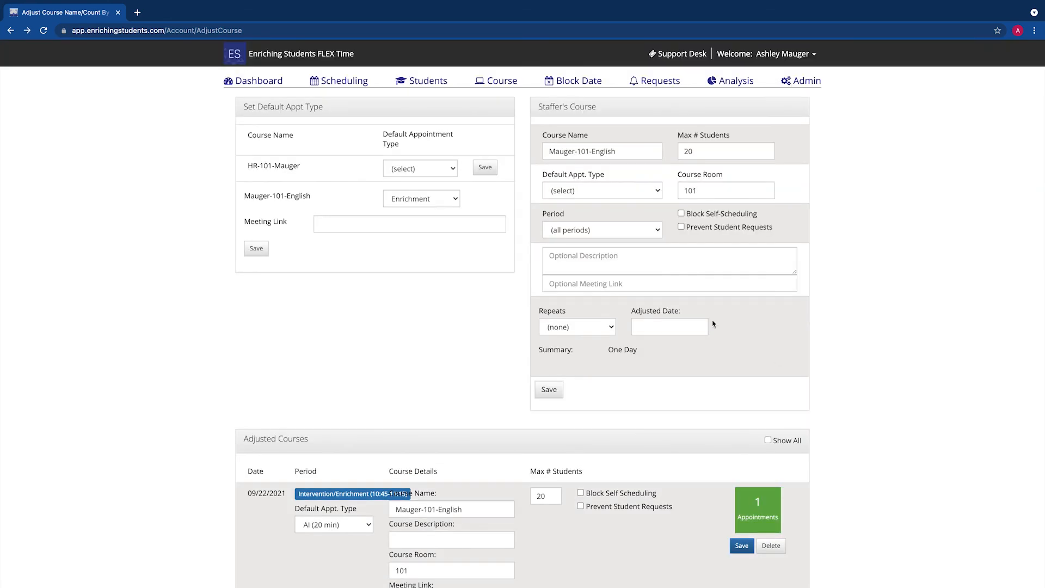
pyautogui.click(327, 83)
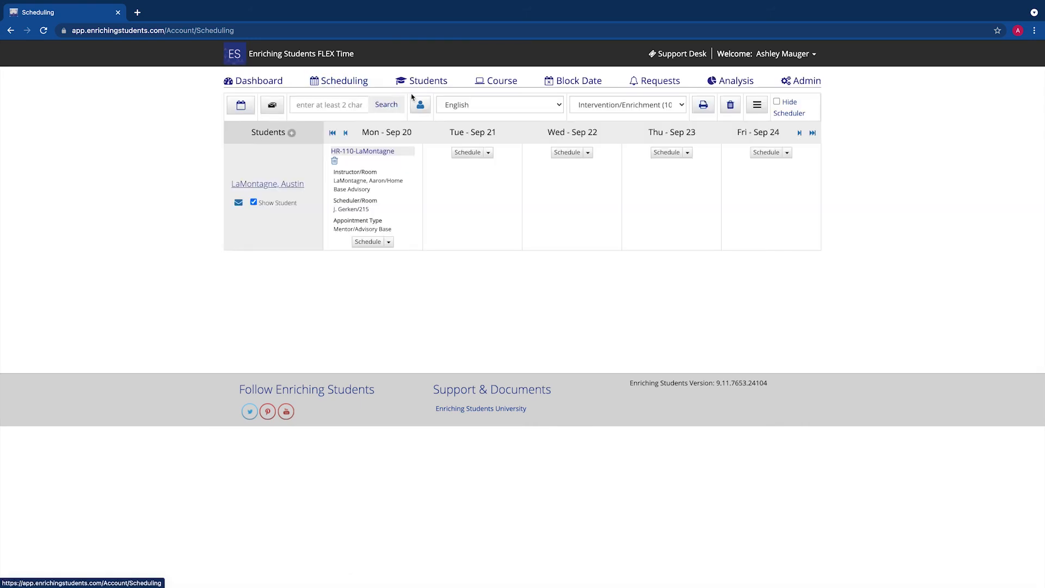
pyautogui.click(481, 107)
pyautogui.click(490, 129)
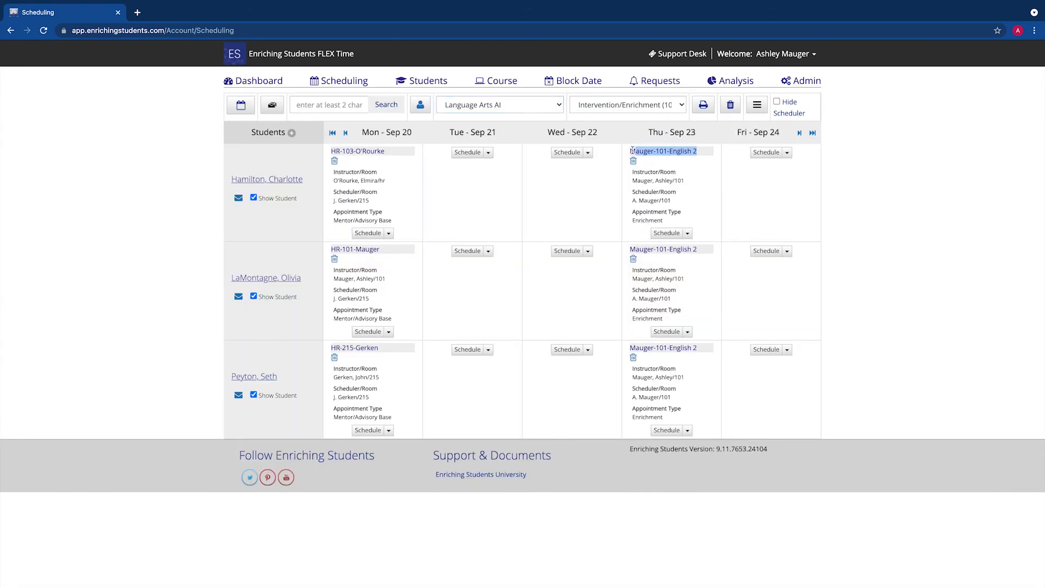
pyautogui.moveTo(674, 224); pyautogui.dragTo(633, 220)
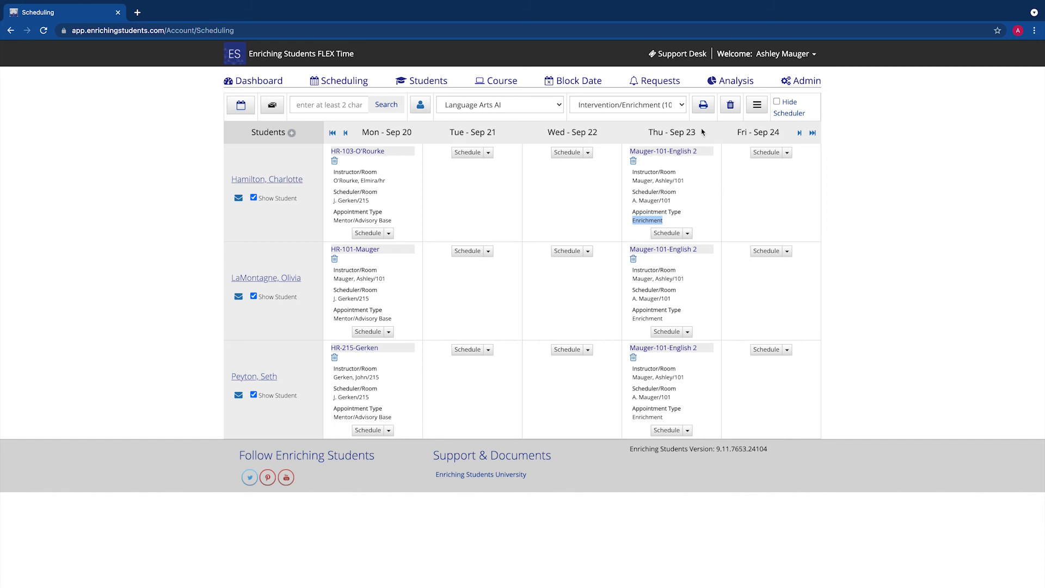
# - Go to the Enriching Students Support Desk and open the Create Special Course Offerings article under Teacher Training
pyautogui.click(680, 53)
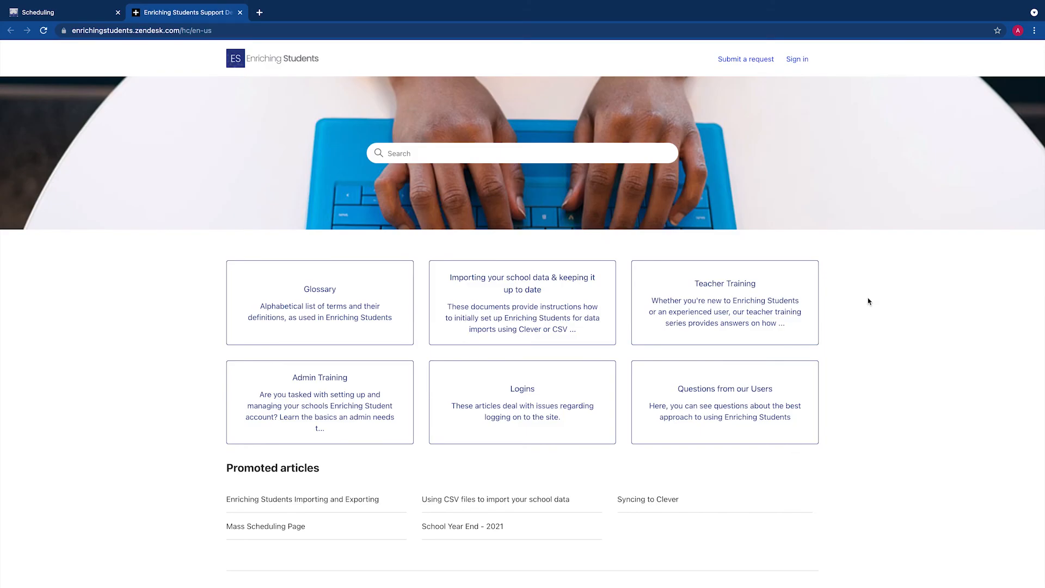
pyautogui.click(741, 287)
pyautogui.scroll(-4, 741, 288)
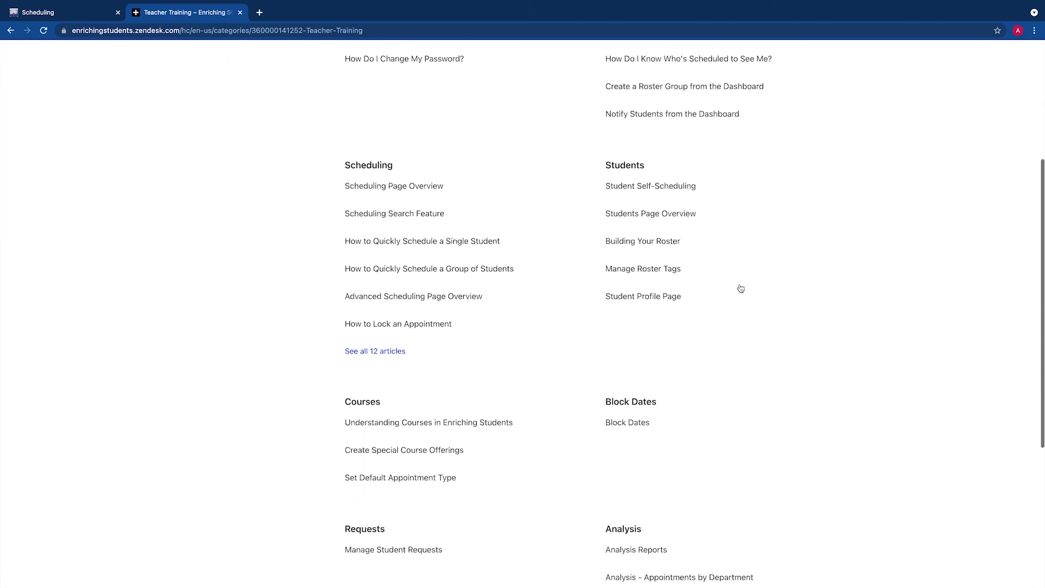
pyautogui.scroll(-1, 741, 288)
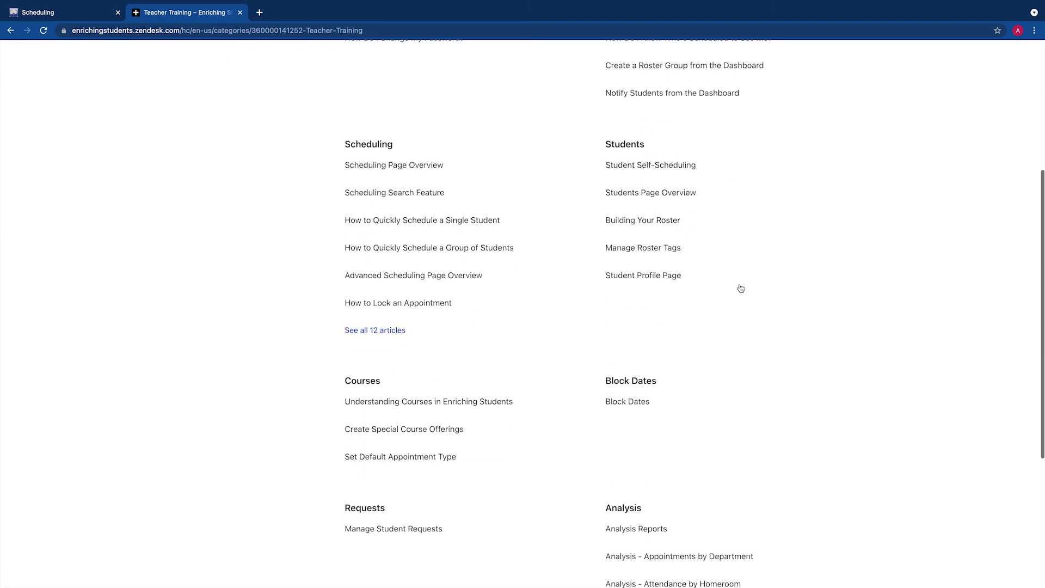
pyautogui.click(418, 434)
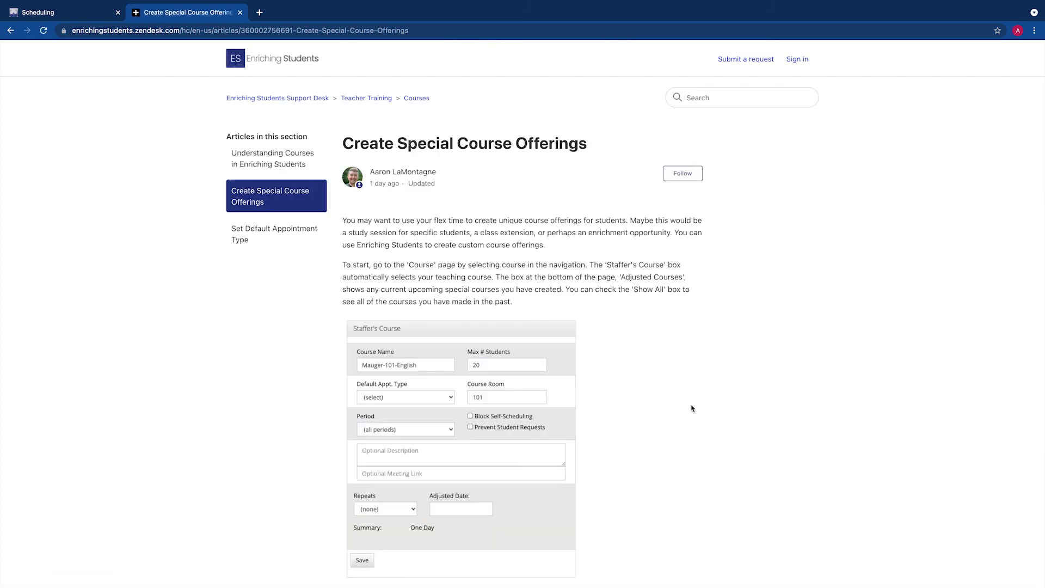
# - Skim the article's sections on creating, editing and deleting custom or adjusted courses
pyautogui.scroll(-15, 691, 408)
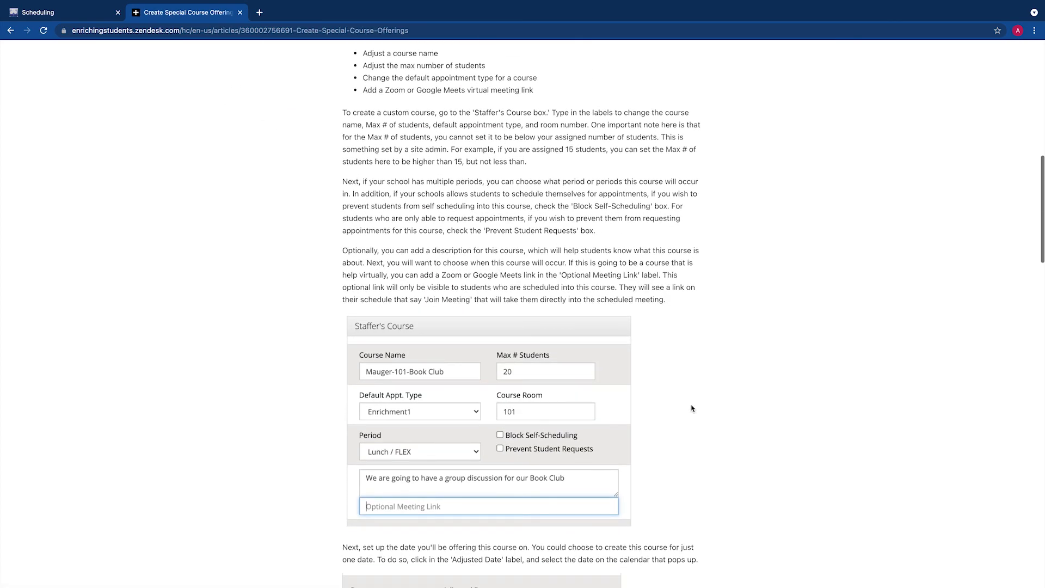
pyautogui.scroll(-10, 691, 409)
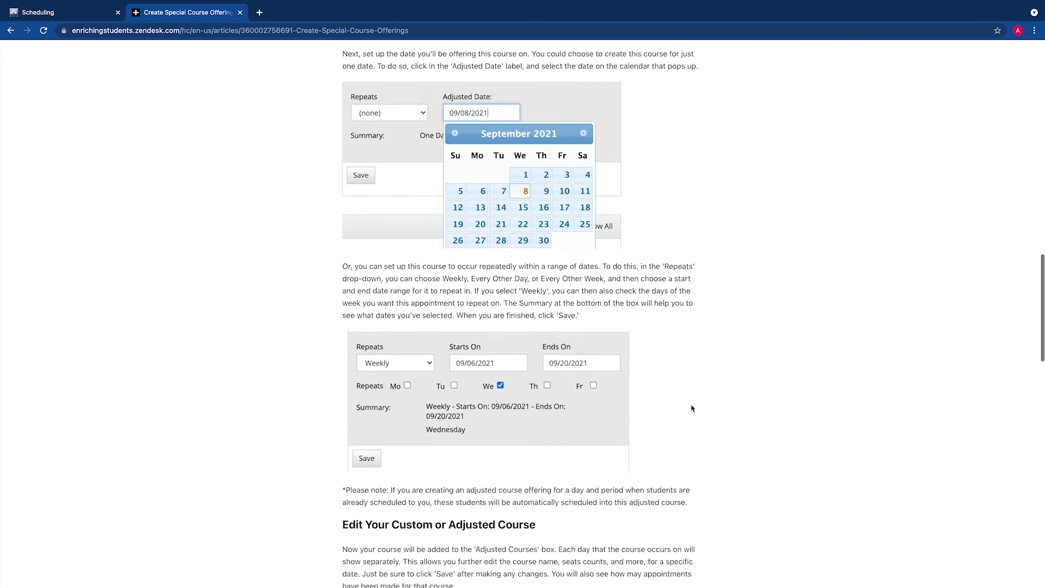
pyautogui.scroll(-1, 691, 409)
pyautogui.scroll(-4, 691, 408)
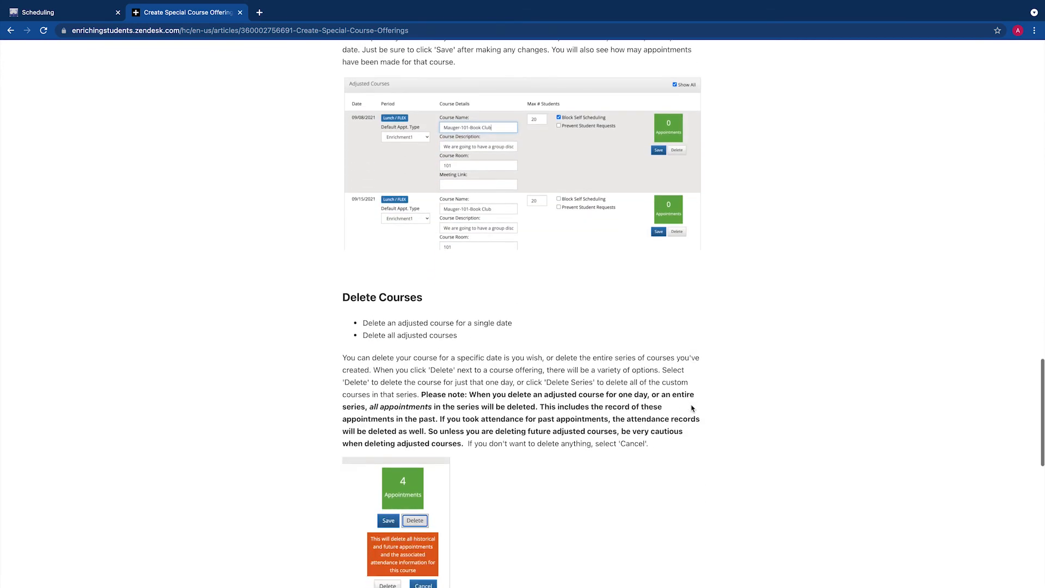
pyautogui.scroll(6, 692, 409)
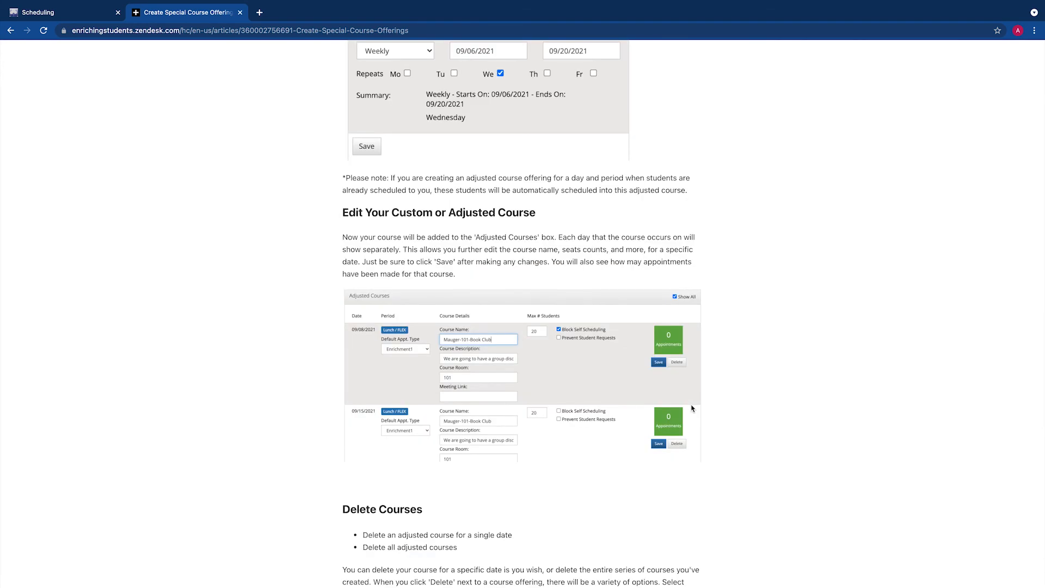
# - Return to the Support Desk home page and open the Admin - Adjust Courses for Staffers article under Admin Training
pyautogui.scroll(8, 653, 409)
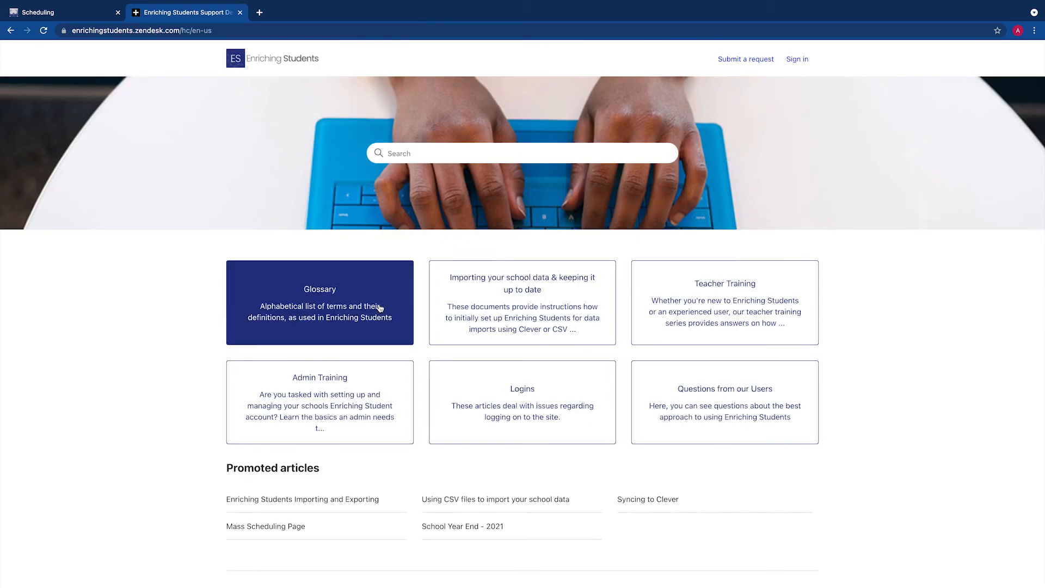
pyautogui.click(365, 385)
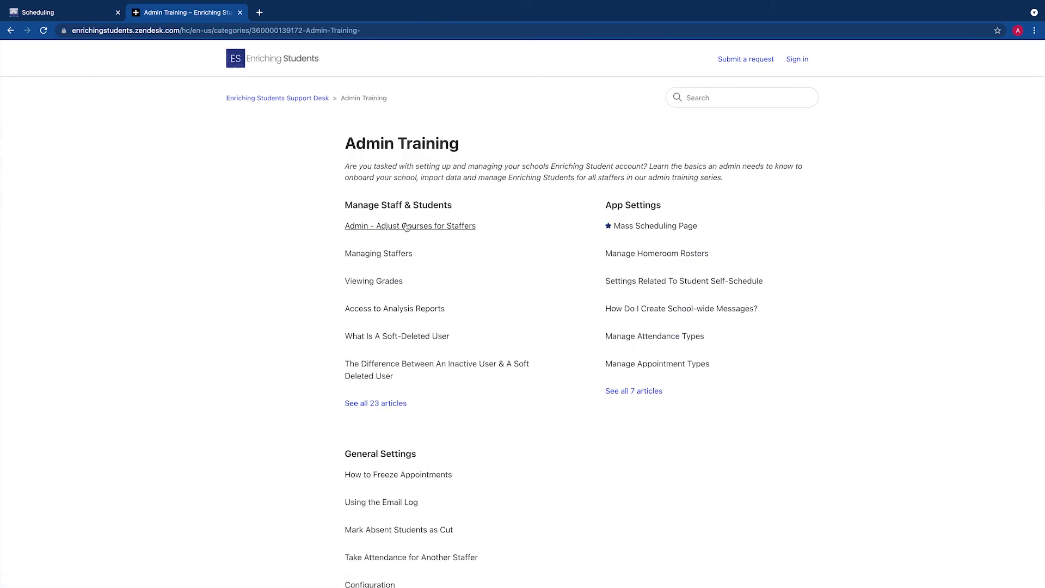
pyautogui.click(467, 227)
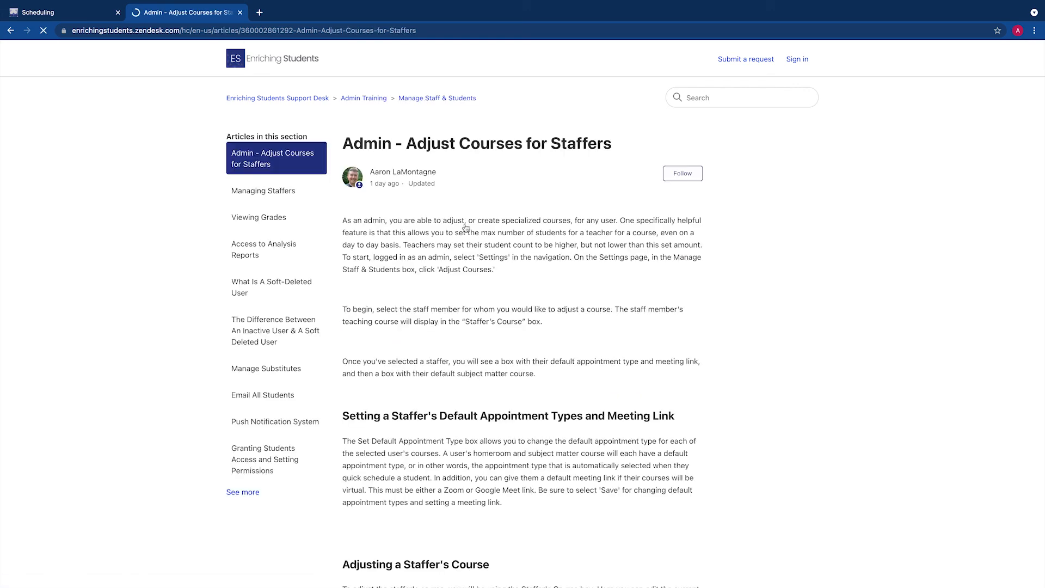